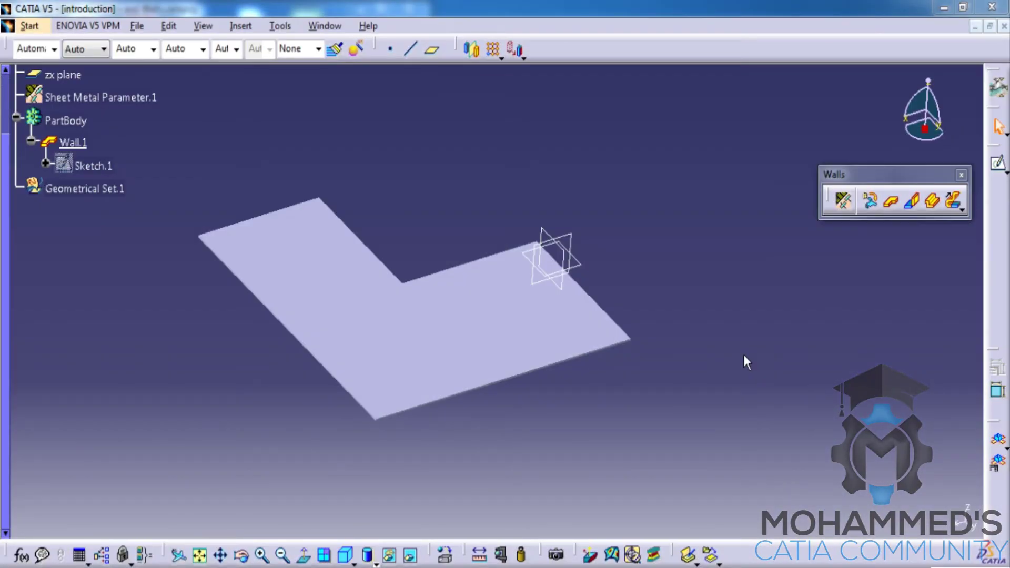
# Tear the Swept Walls toolbar off the User Flange flyout and dock it in the top toolbar row
pyautogui.click(964, 214)
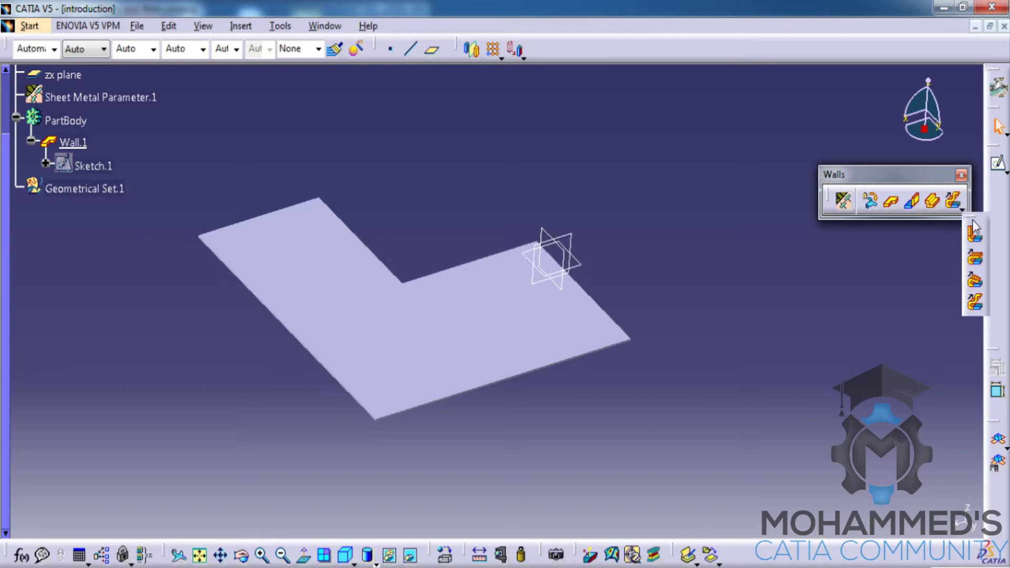
pyautogui.moveTo(975, 226); pyautogui.dragTo(908, 266)
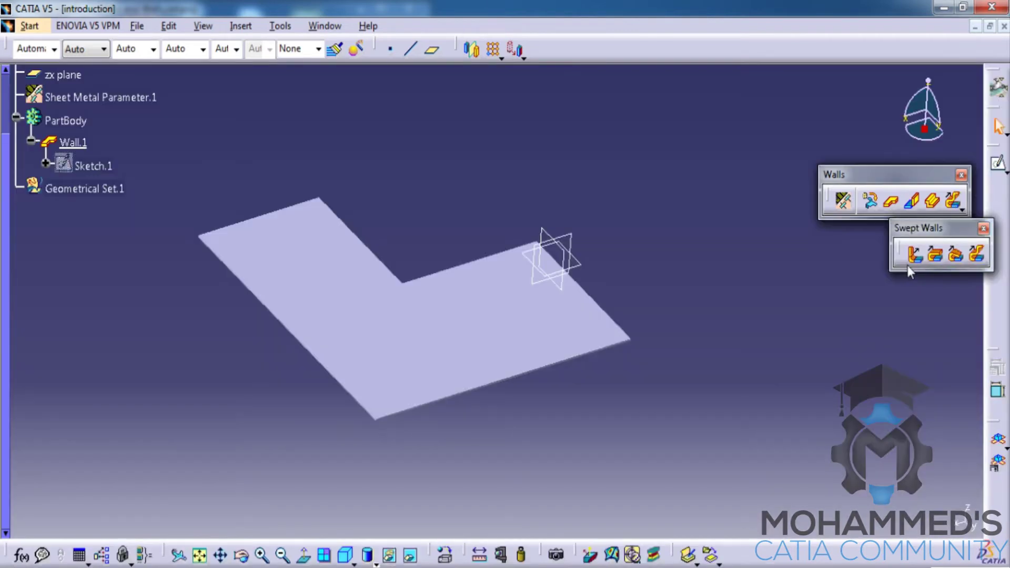
pyautogui.moveTo(782, 55); pyautogui.dragTo(712, 53)
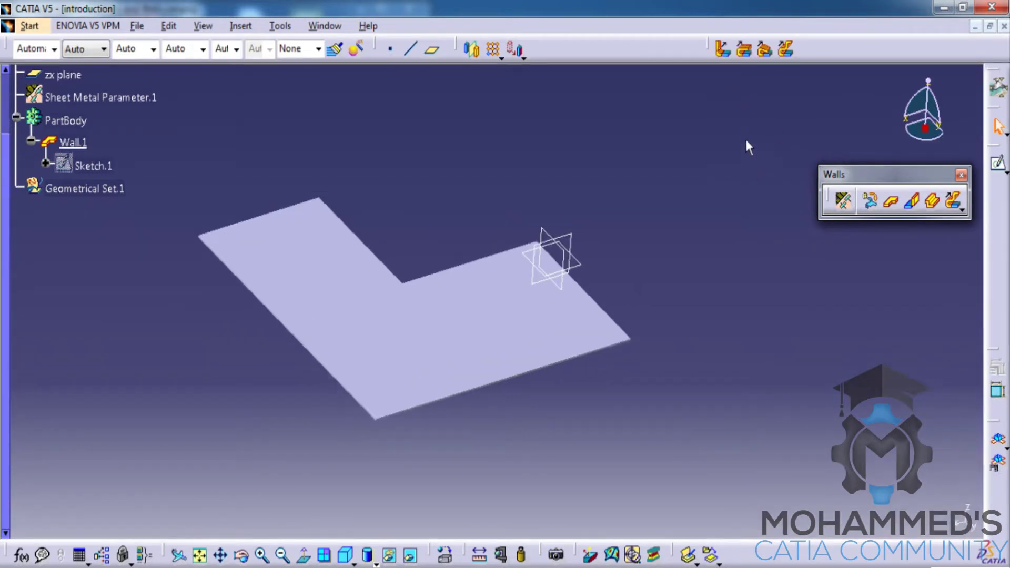
# Start a Flange along one edge of the L-shaped wall
pyautogui.click(718, 55)
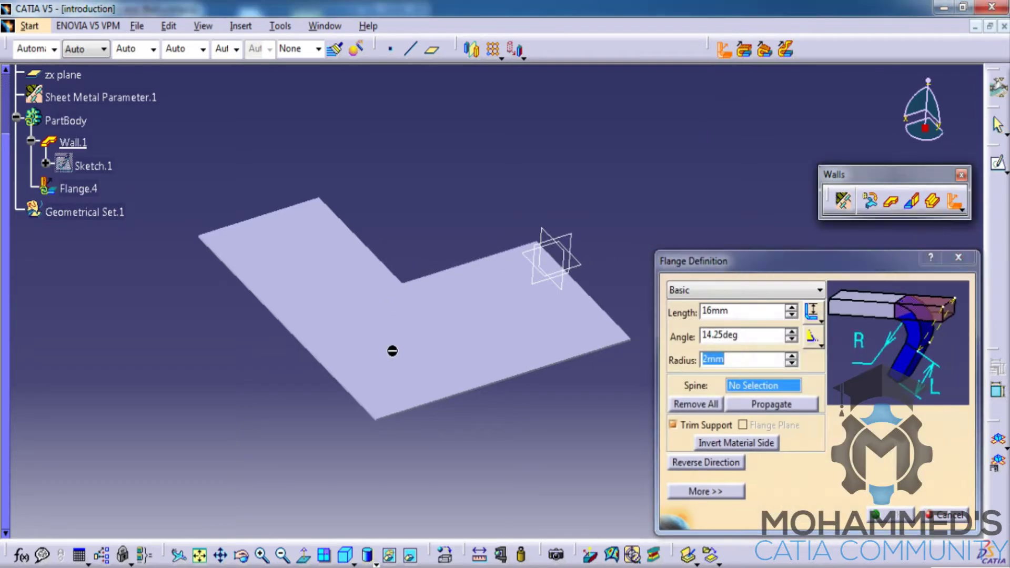
pyautogui.moveTo(393, 351); pyautogui.dragTo(456, 227, button='middle')
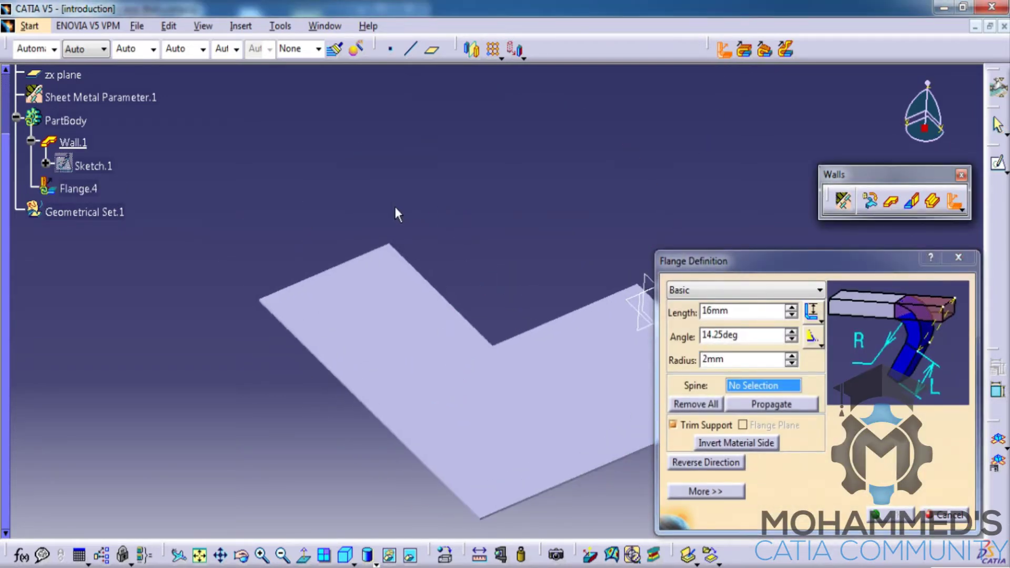
pyautogui.click(341, 271)
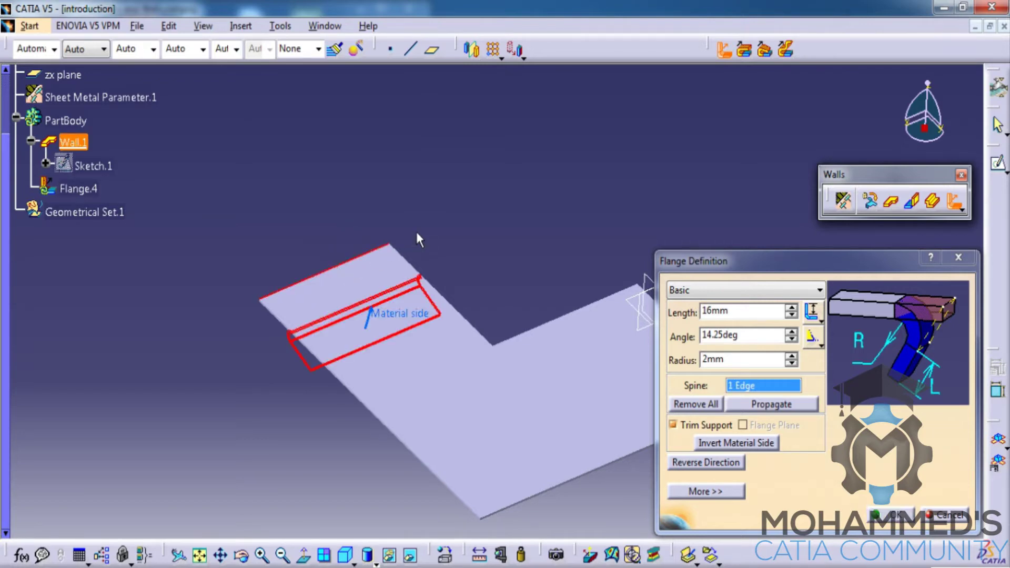
pyautogui.moveTo(371, 327); pyautogui.dragTo(594, 363, button='middle')
# Set the flange angle to 90deg and the bend radius to 6mm
pyautogui.tripleClick(762, 340)
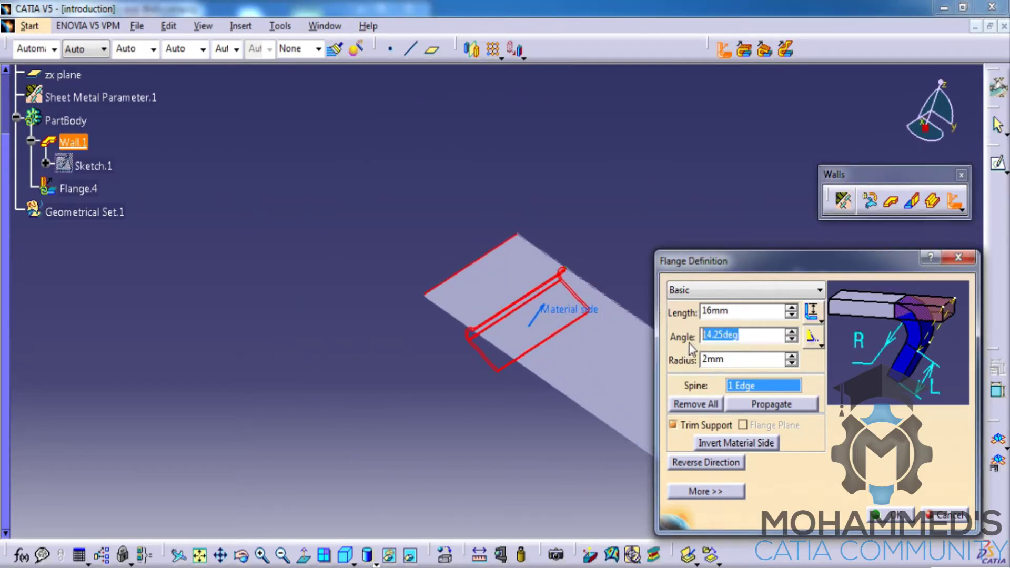
pyautogui.write('90')
pyautogui.press('Tab')
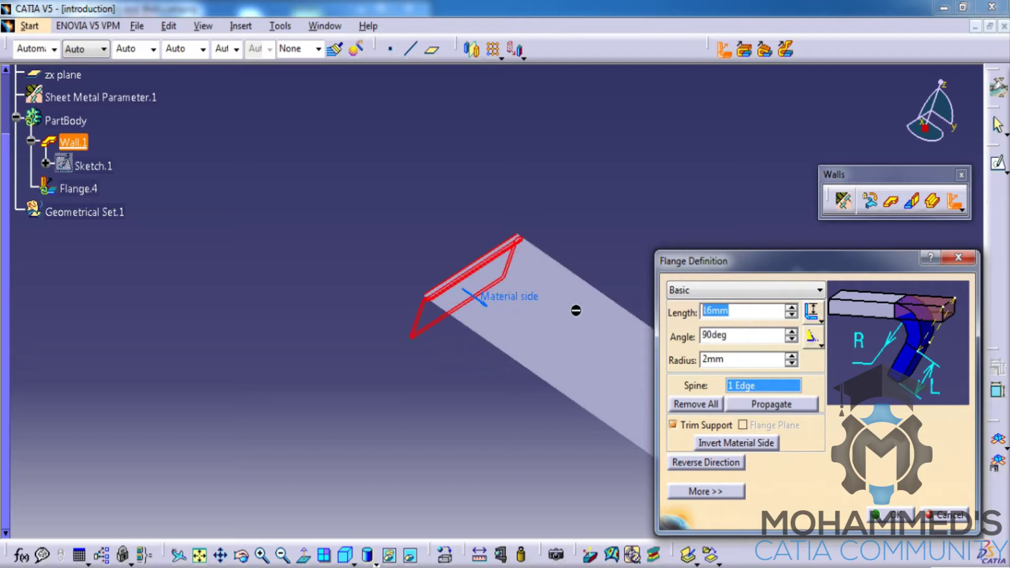
pyautogui.tripleClick(757, 358)
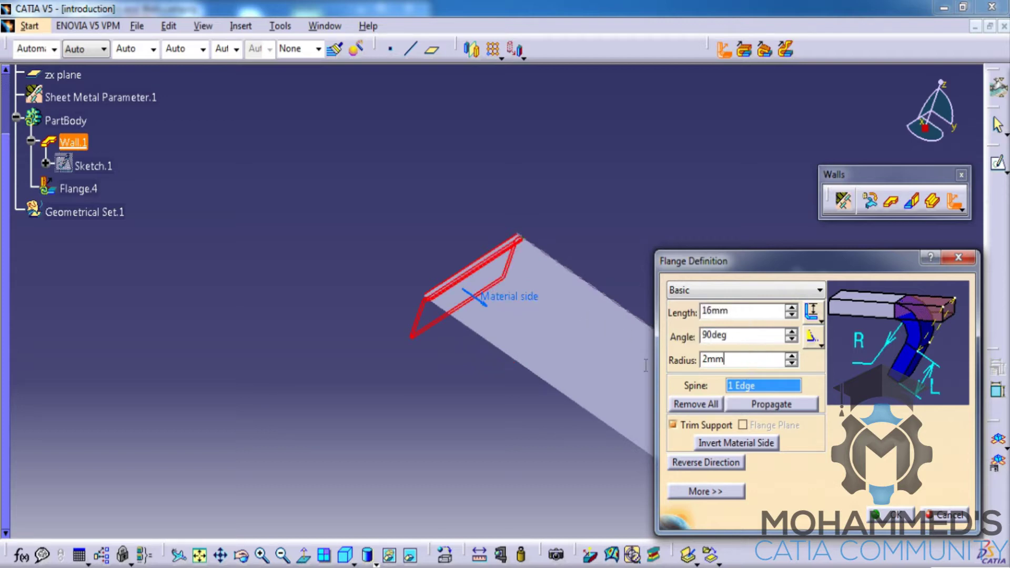
pyautogui.click(790, 356)
pyautogui.click(791, 357)
pyautogui.moveTo(540, 323); pyautogui.dragTo(545, 351, button='middle')
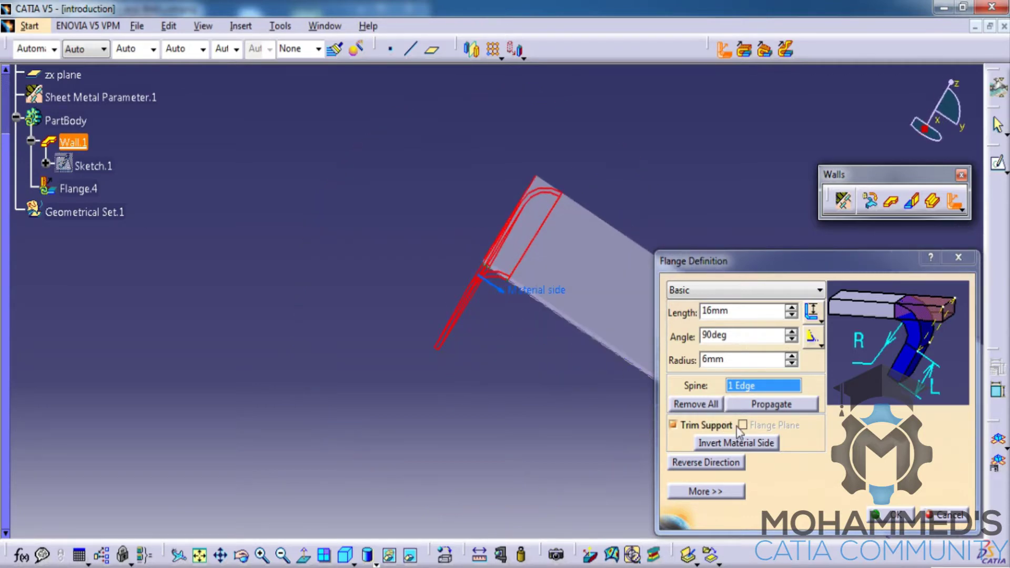
# Invert the flange's material side and toggle Trim Support off and back on
pyautogui.click(743, 443)
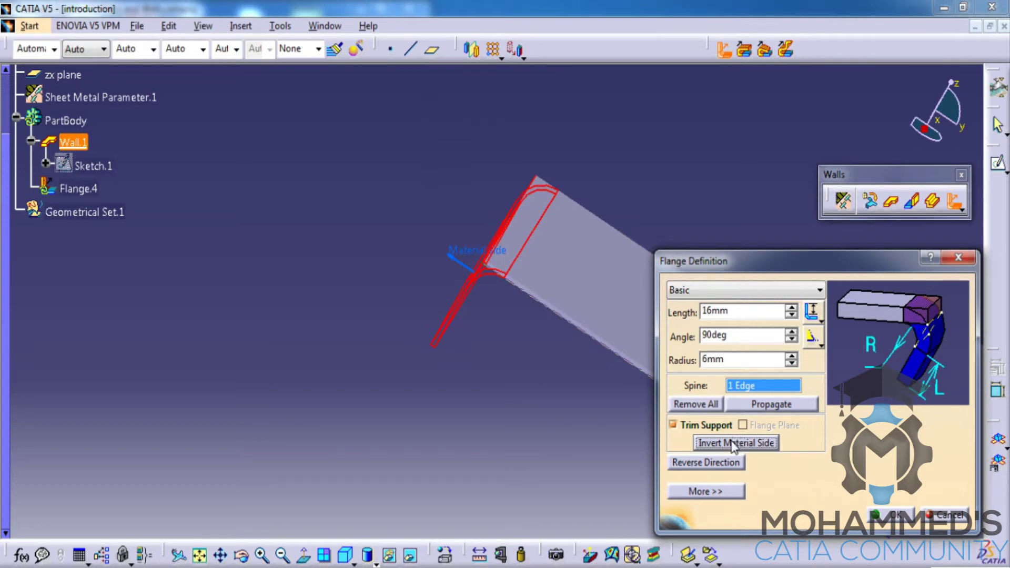
pyautogui.click(687, 426)
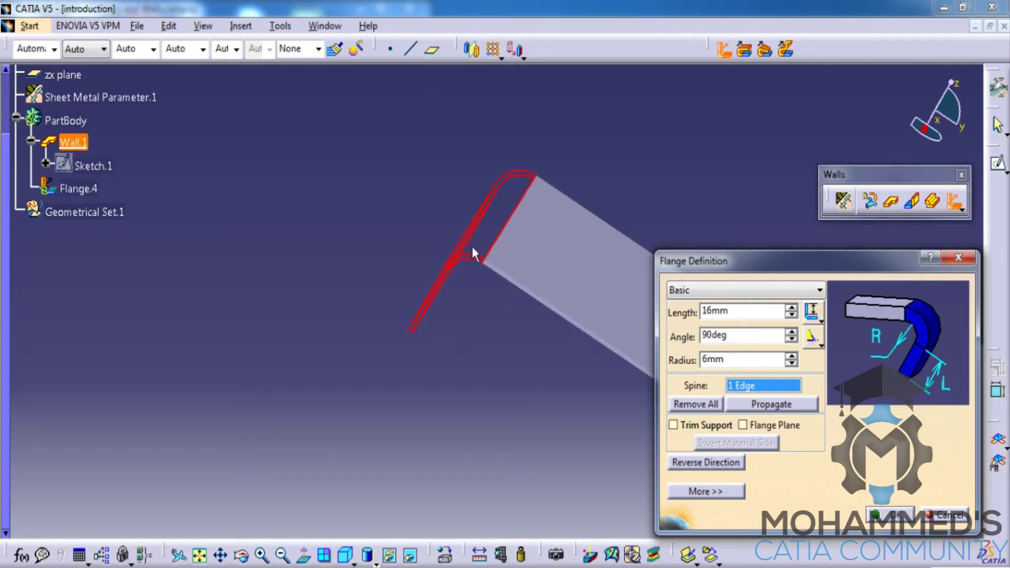
pyautogui.moveTo(516, 275)
pyautogui.mouseDown(button='middle')
pyautogui.moveTo(514, 226)
pyautogui.moveTo(506, 263)
pyautogui.mouseUp(button='middle')
pyautogui.click(717, 429)
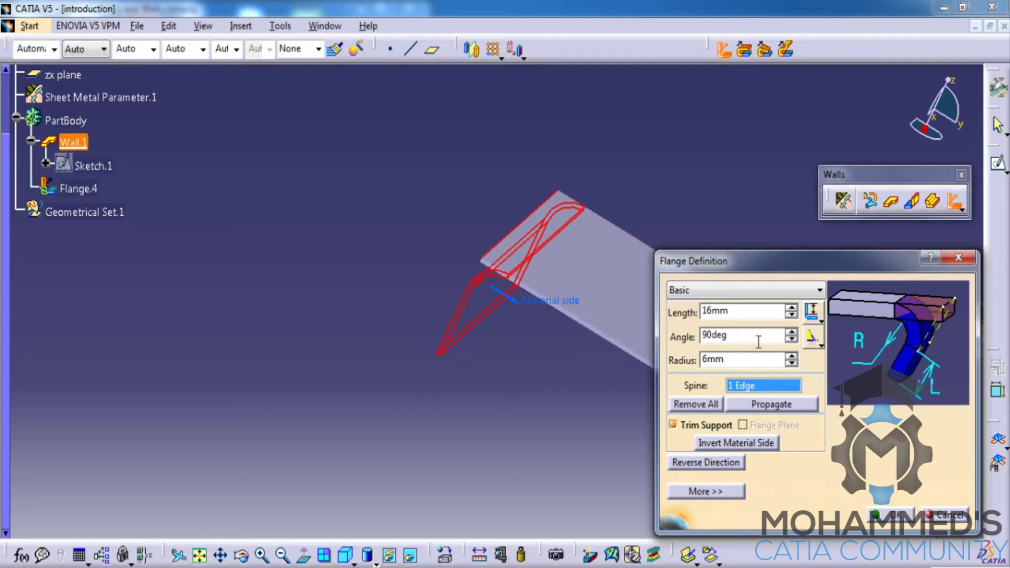
# Reverse the flange direction, raise the angle to 115deg and create Flange.4
pyautogui.click(791, 332)
pyautogui.click(791, 331)
pyautogui.click(791, 332)
pyautogui.click(791, 331)
pyautogui.click(791, 332)
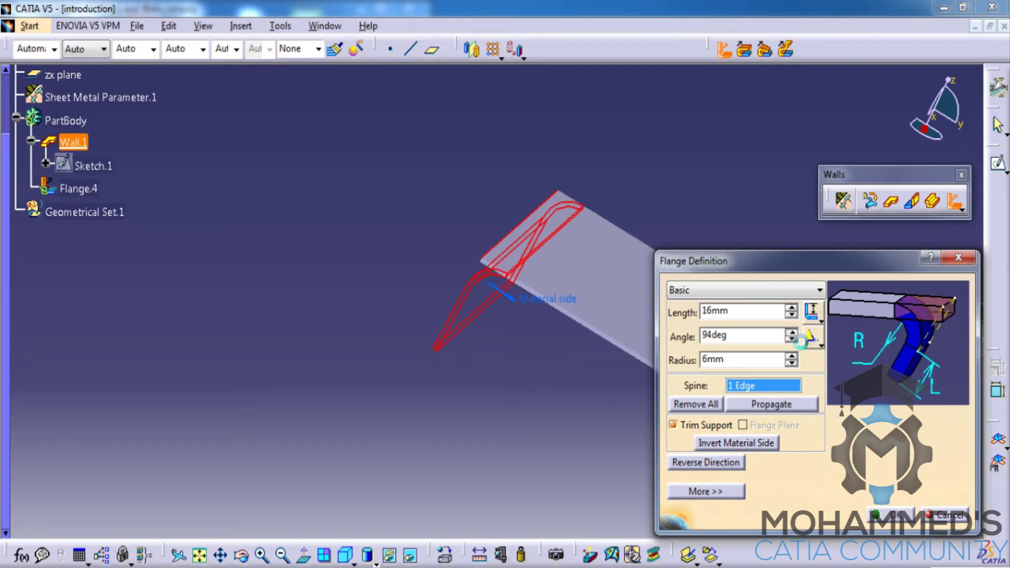
pyautogui.click(791, 332)
pyautogui.click(791, 332)
pyautogui.moveTo(608, 342); pyautogui.dragTo(548, 370, button='middle')
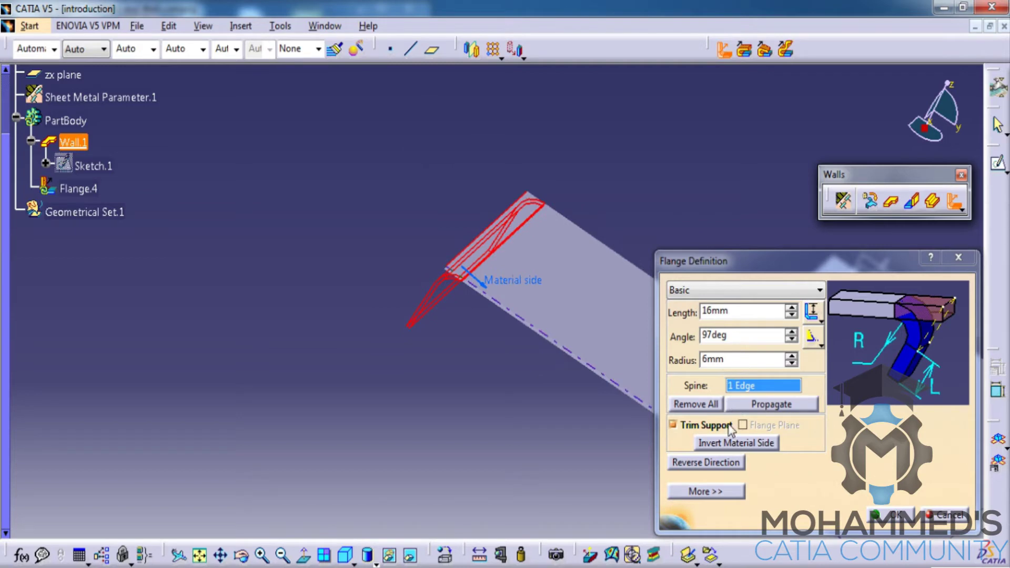
pyautogui.moveTo(733, 261); pyautogui.dragTo(700, 261)
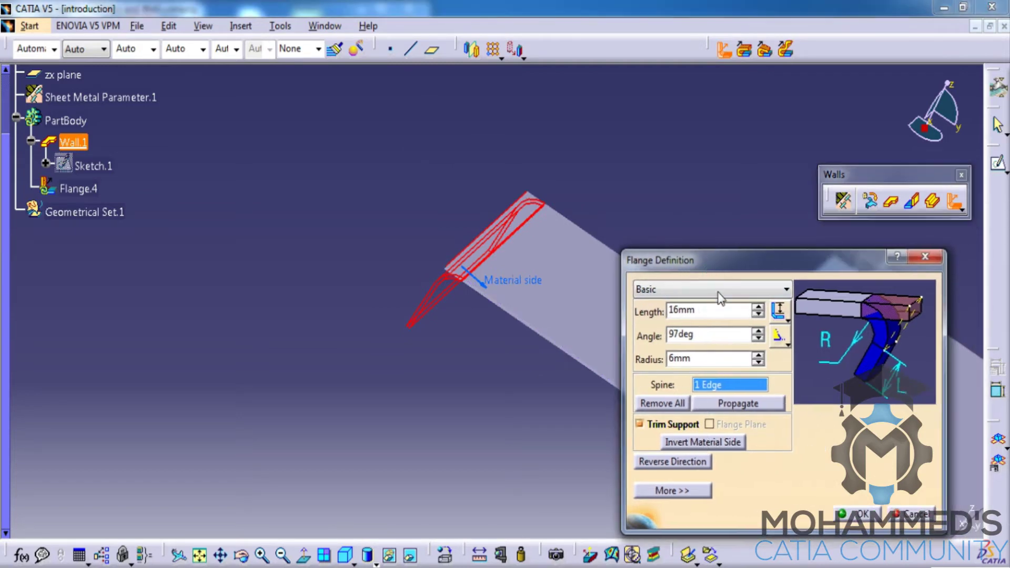
pyautogui.click(679, 462)
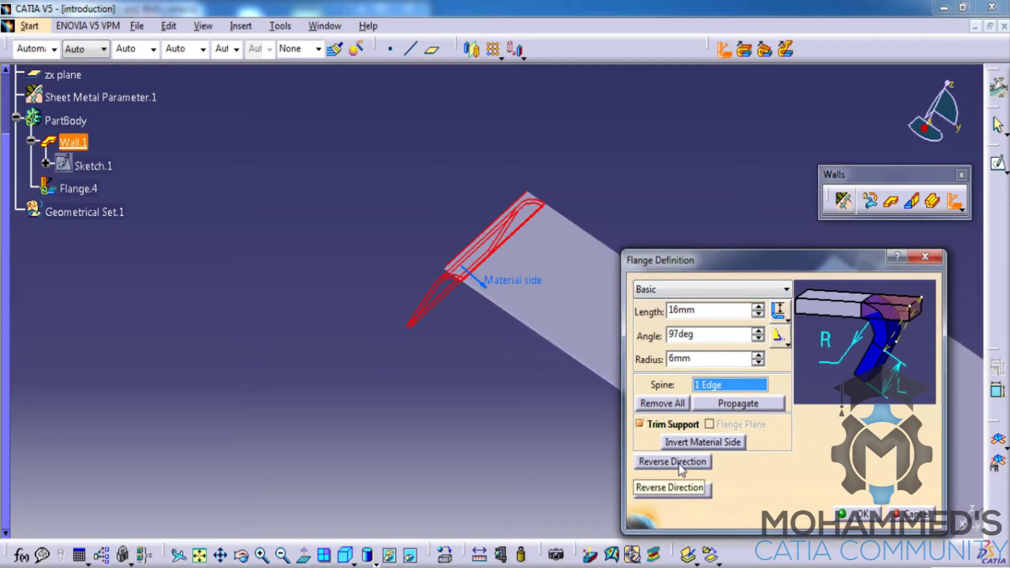
pyautogui.click(759, 332)
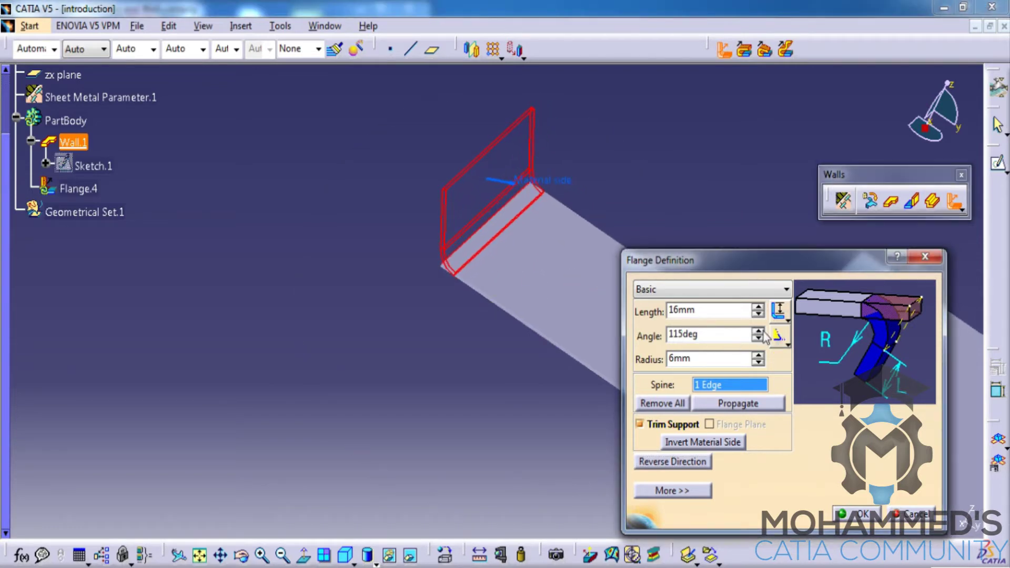
pyautogui.click(854, 515)
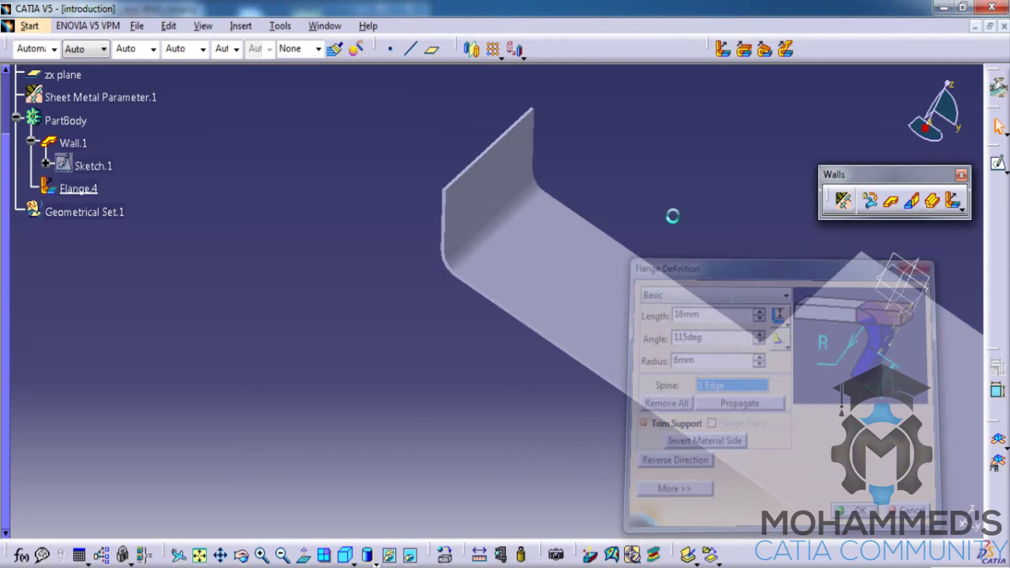
pyautogui.moveTo(558, 281); pyautogui.dragTo(303, 195, button='middle')
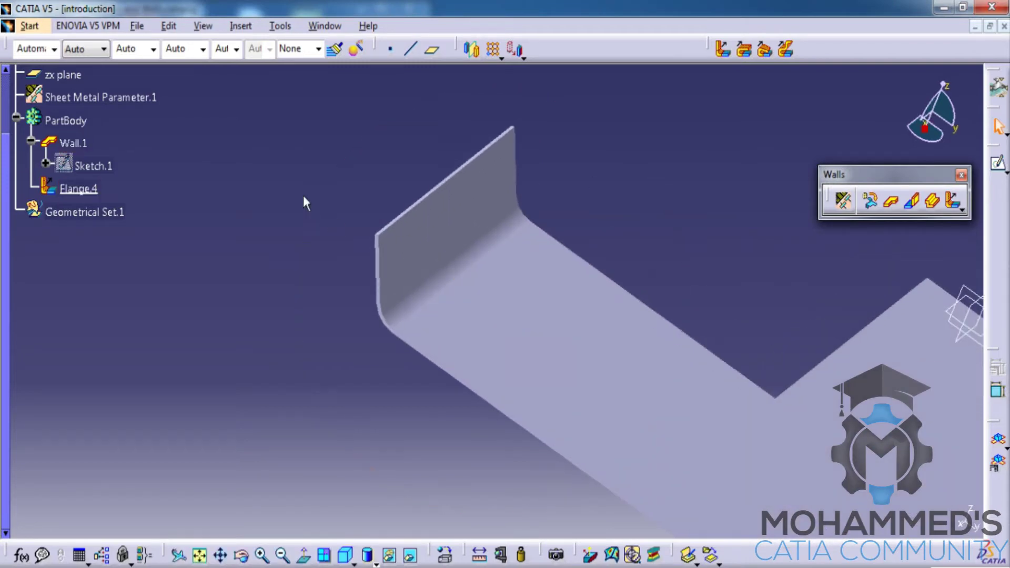
# Reopen Flange.4, switch its type to Relimited, then close the dialog
pyautogui.doubleClick(78, 189)
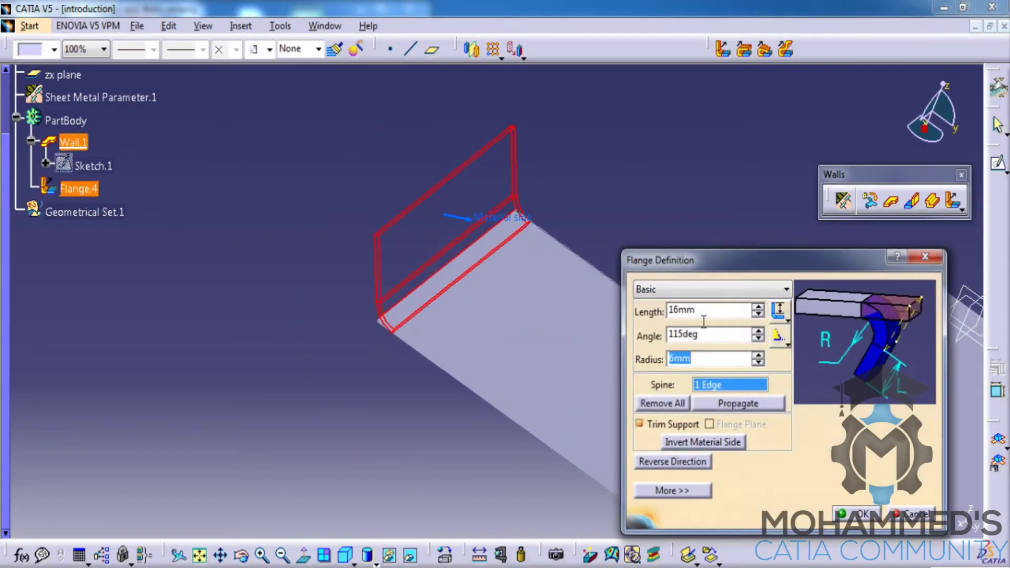
pyautogui.click(694, 290)
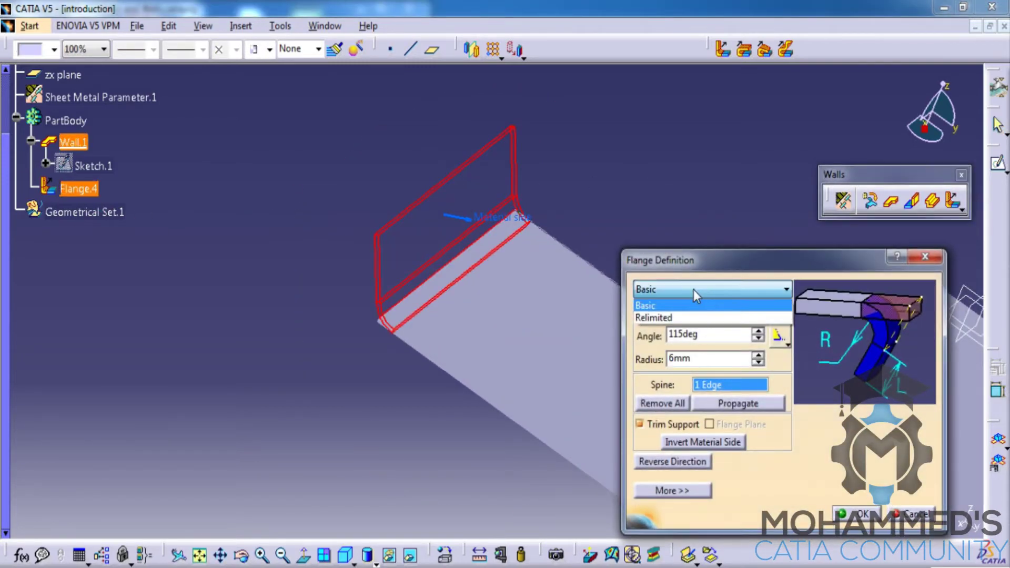
pyautogui.click(682, 318)
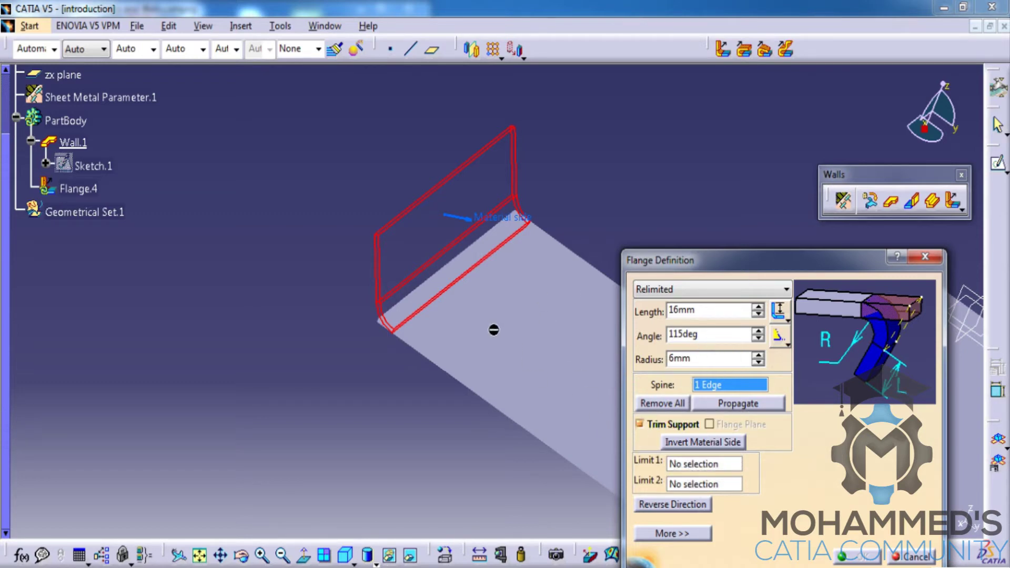
pyautogui.click(929, 559)
# Create Plane.2 offset about -18mm across the flanged edge
pyautogui.moveTo(481, 293); pyautogui.dragTo(575, 248, button='middle')
pyautogui.click(575, 248)
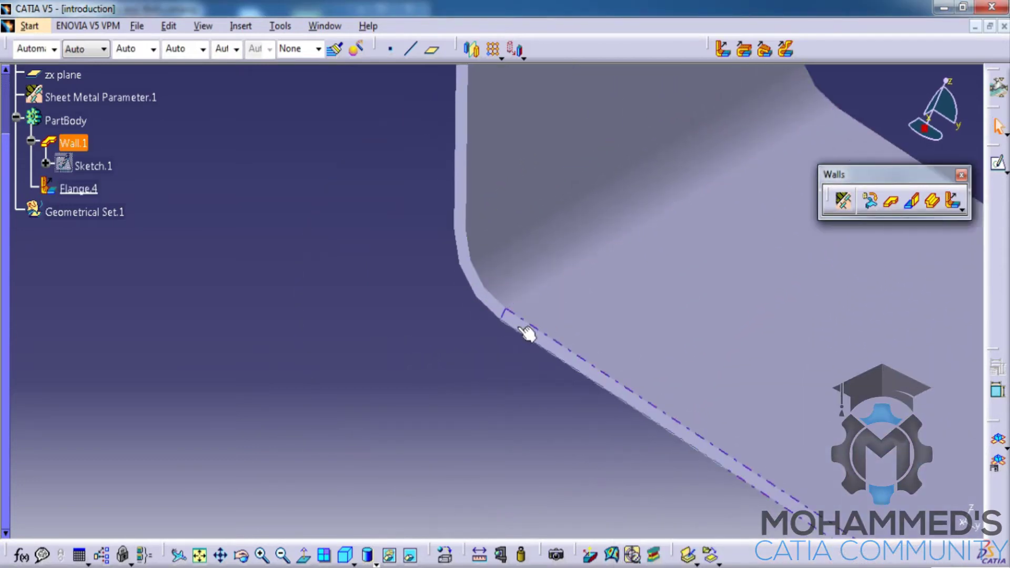
pyautogui.keyDown('ctrl'); pyautogui.click(527, 333); pyautogui.keyUp('ctrl')
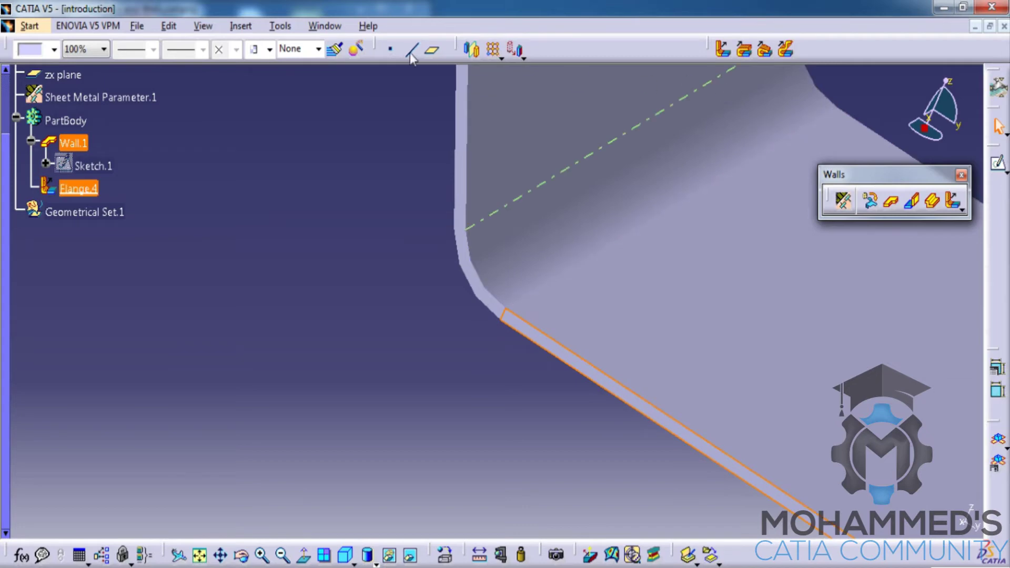
pyautogui.click(432, 50)
pyautogui.moveTo(670, 241); pyautogui.dragTo(656, 271, button='middle')
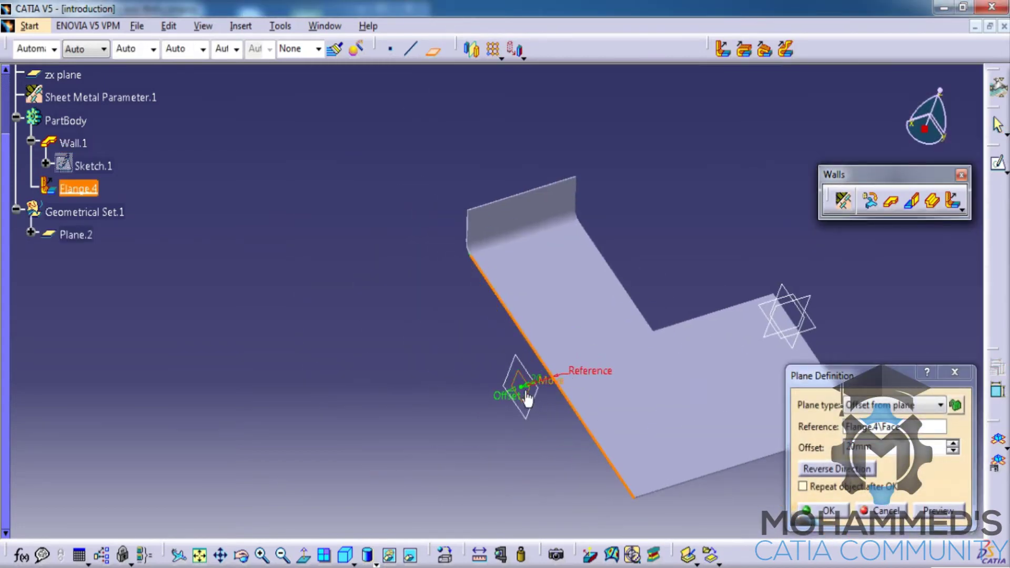
pyautogui.moveTo(527, 400); pyautogui.dragTo(589, 384)
pyautogui.moveTo(589, 383); pyautogui.dragTo(471, 359, button='middle')
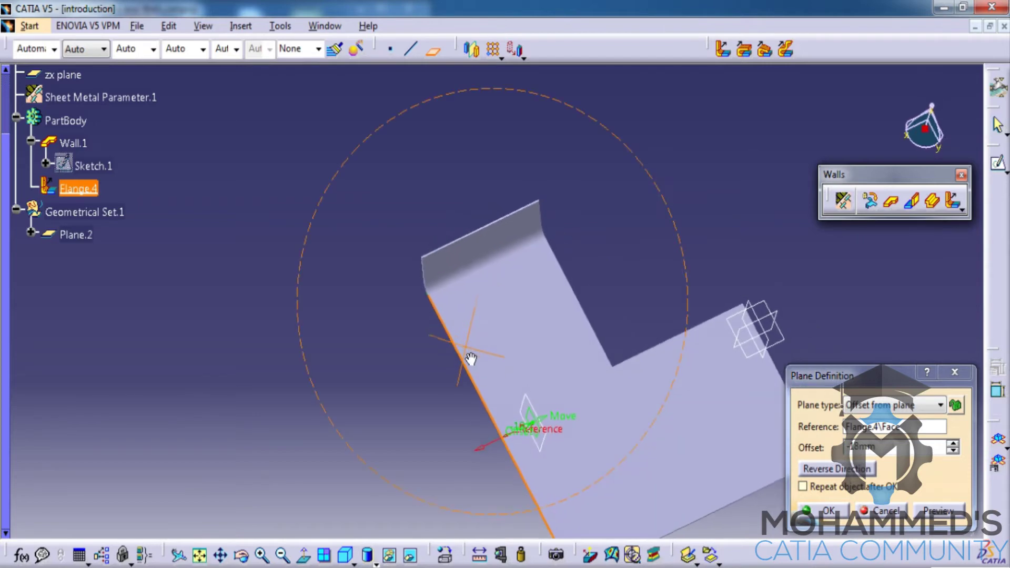
pyautogui.press('Return')
pyautogui.moveTo(580, 361); pyautogui.dragTo(440, 379, button='middle')
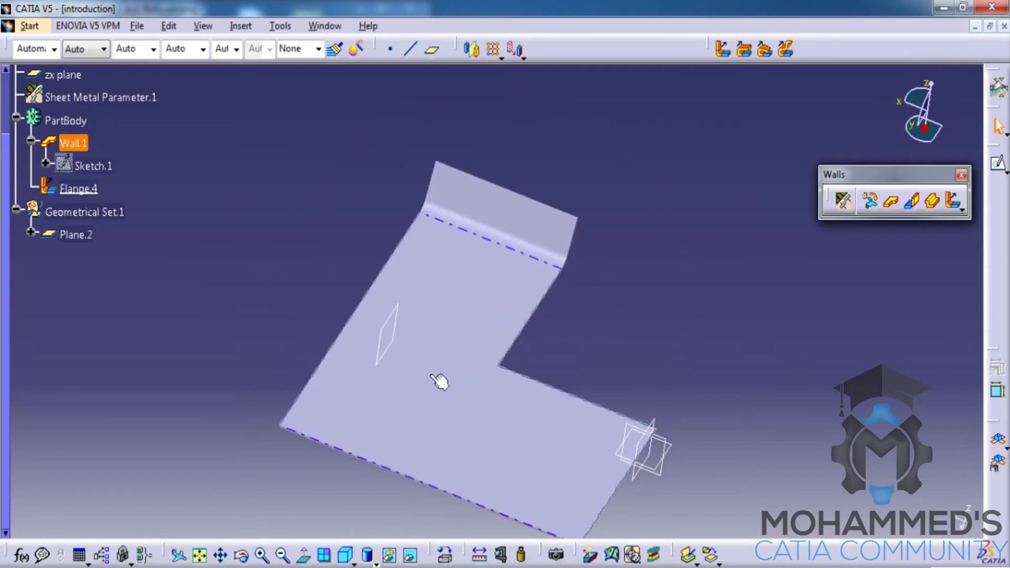
# Create Plane.3 offset about 26mm from Plane.2
pyautogui.click(400, 356)
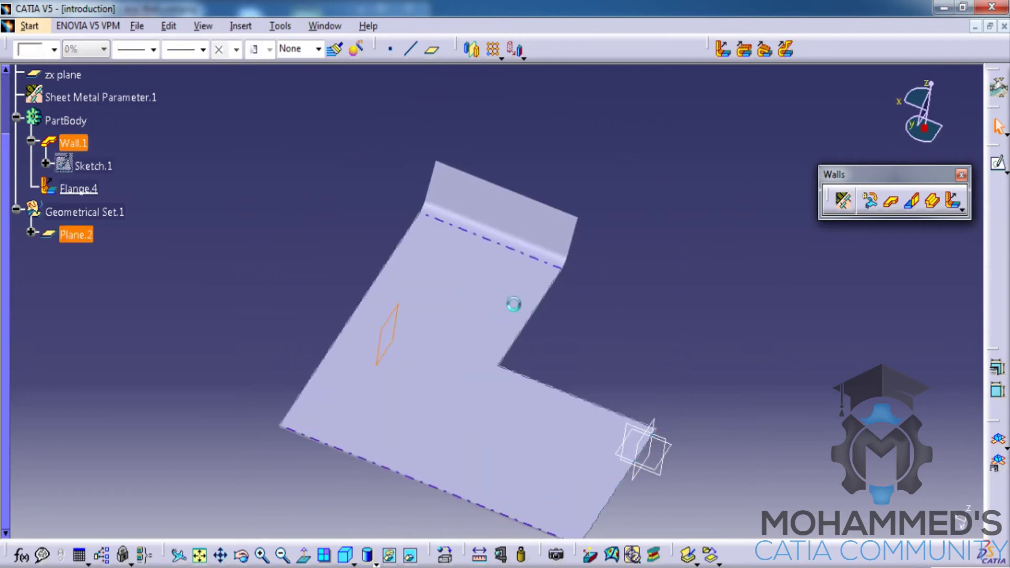
pyautogui.click(432, 53)
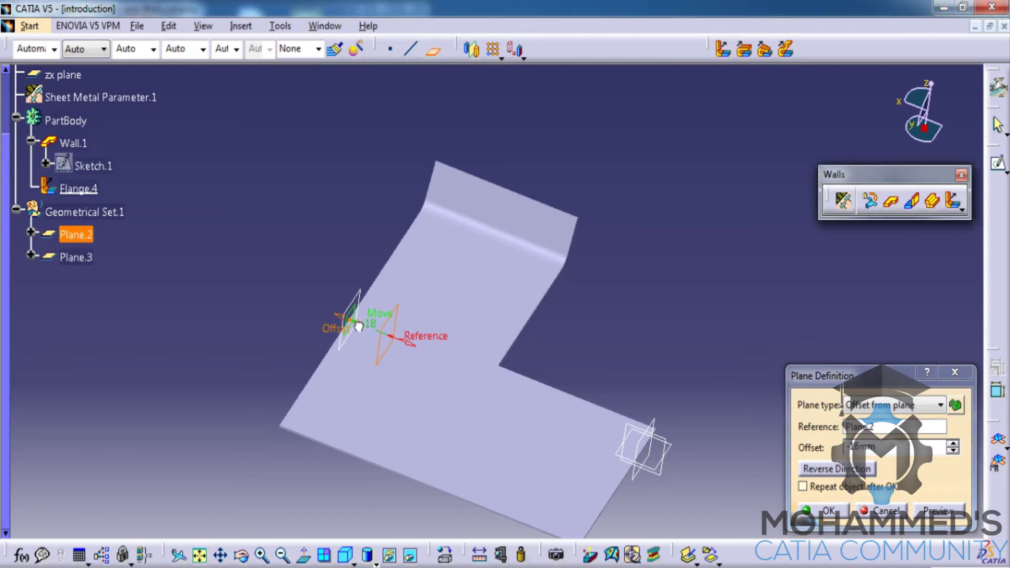
pyautogui.moveTo(358, 327); pyautogui.dragTo(459, 353)
pyautogui.click(829, 511)
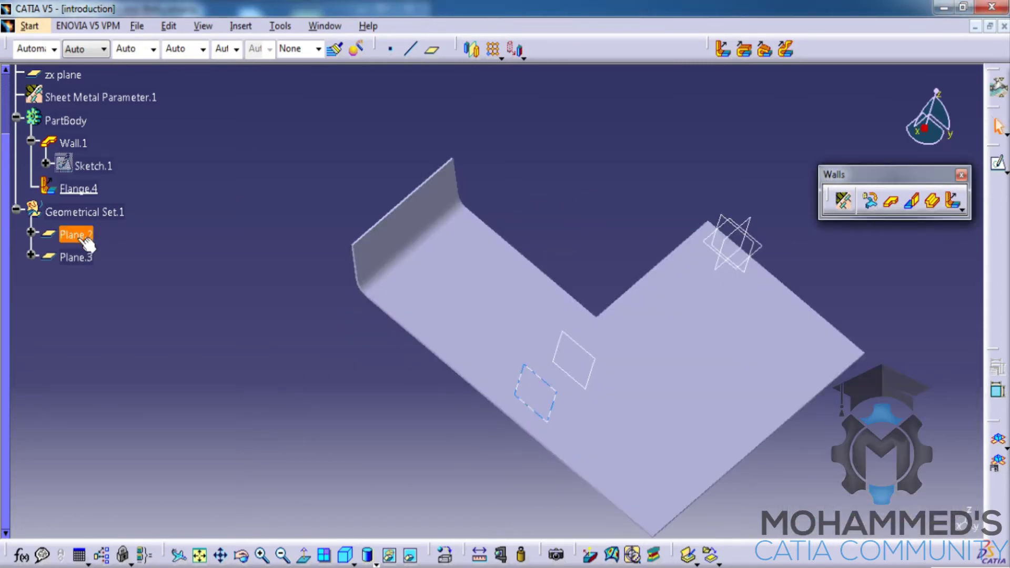
# Isolate Plane.2 and Plane.3 from their reference geometry
pyautogui.rightClick(87, 243)
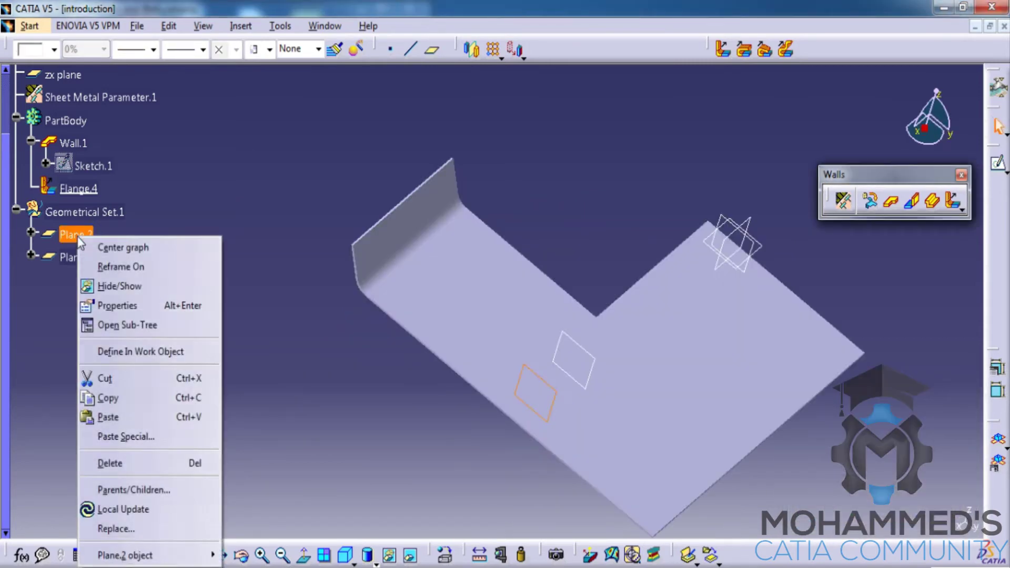
pyautogui.moveTo(169, 559)
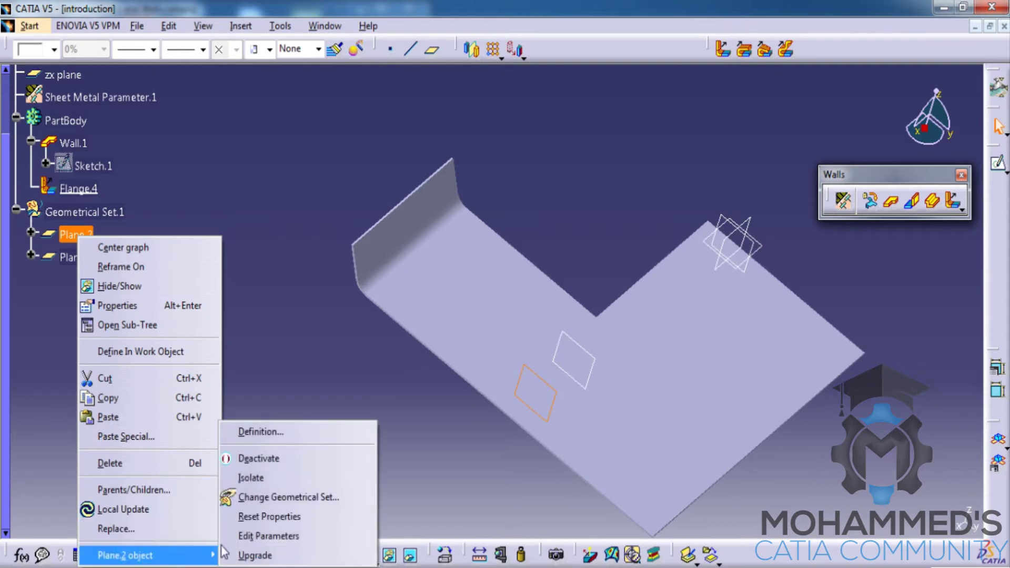
pyautogui.click(251, 478)
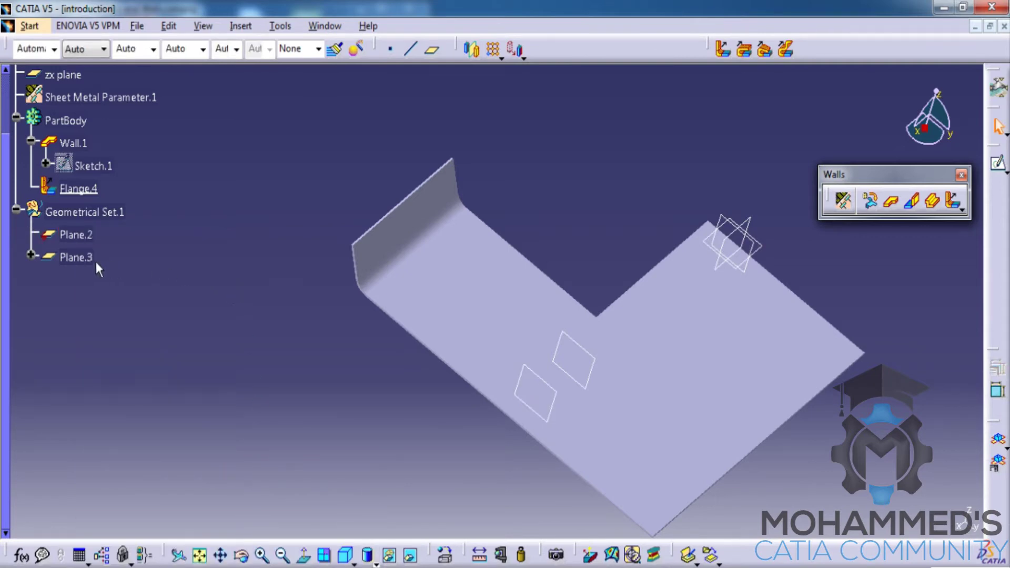
pyautogui.rightClick(76, 257)
pyautogui.moveTo(157, 561)
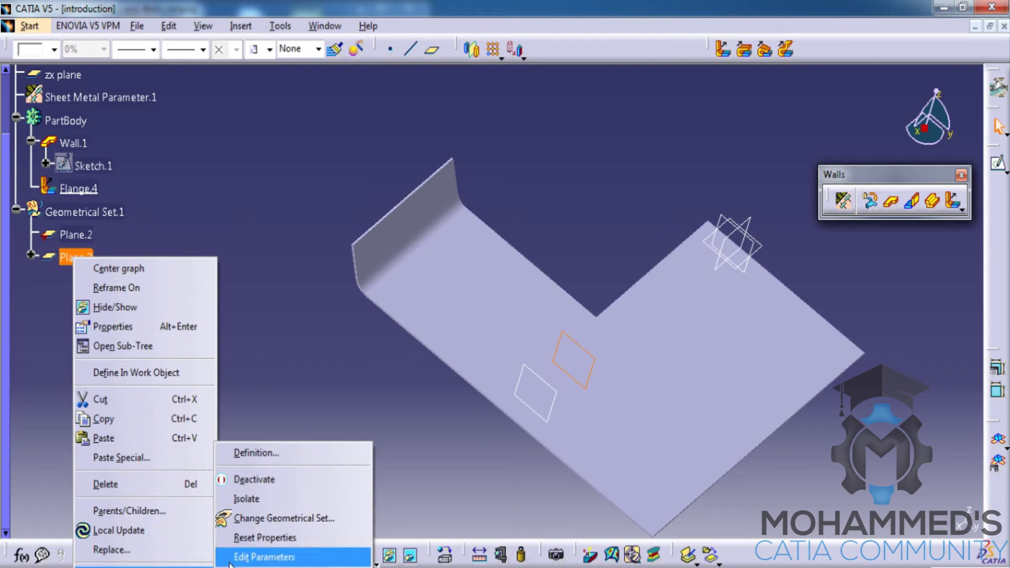
pyautogui.click(278, 501)
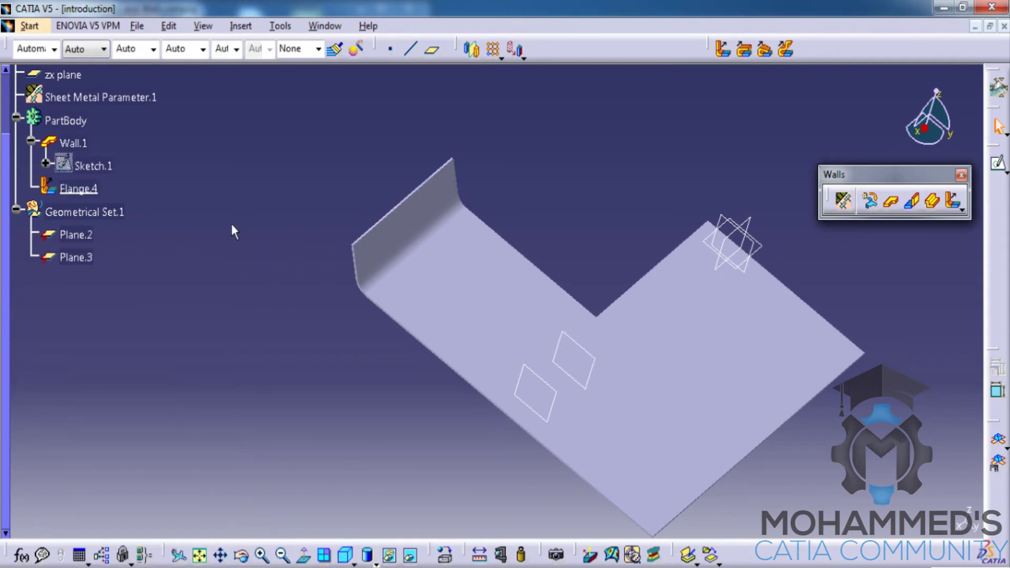
# Make Flange.4 Relimited with Plane.2 as Limit 1 and Plane.3 as Limit 2
pyautogui.doubleClick(78, 188)
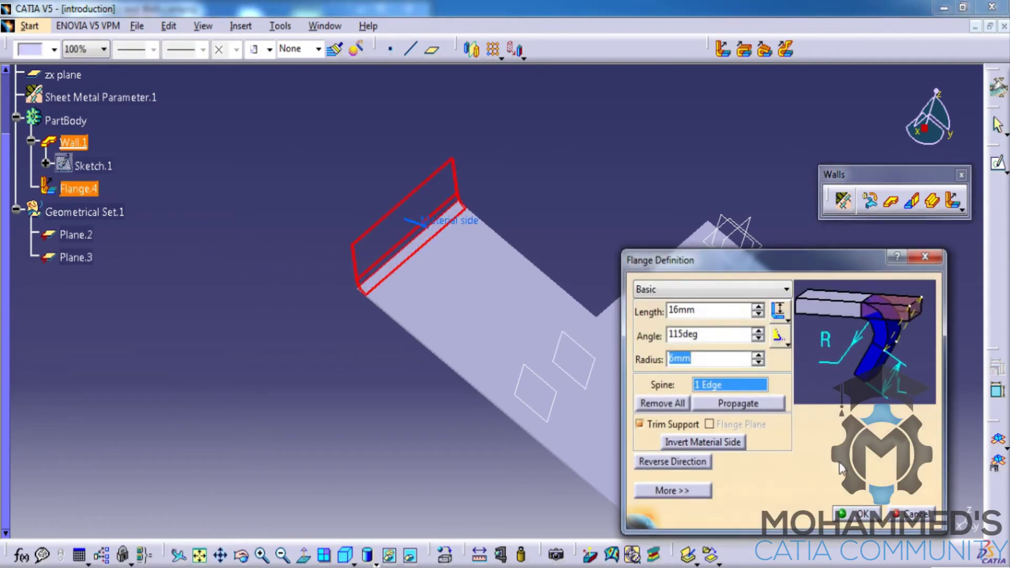
pyautogui.click(704, 301)
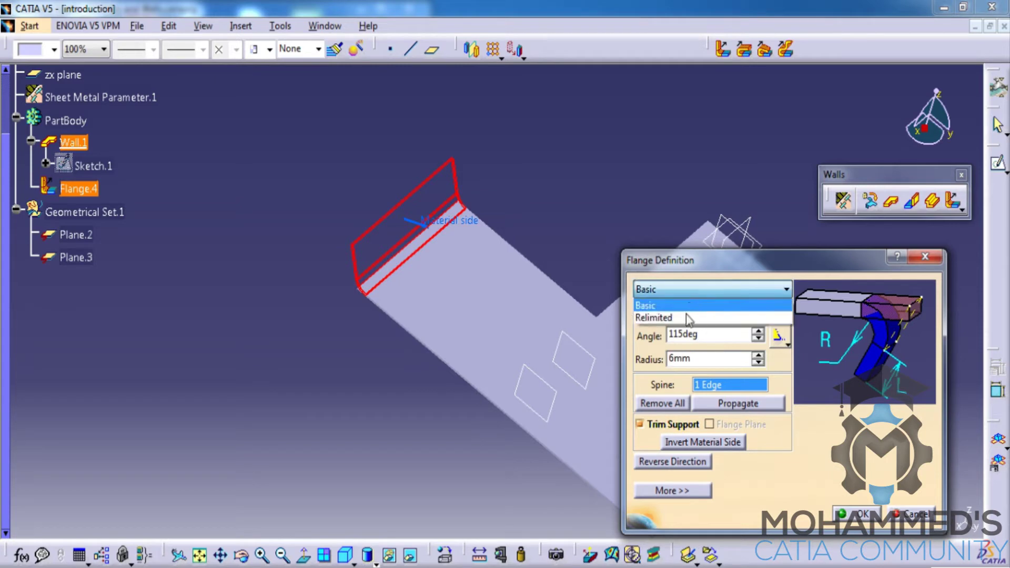
pyautogui.click(687, 316)
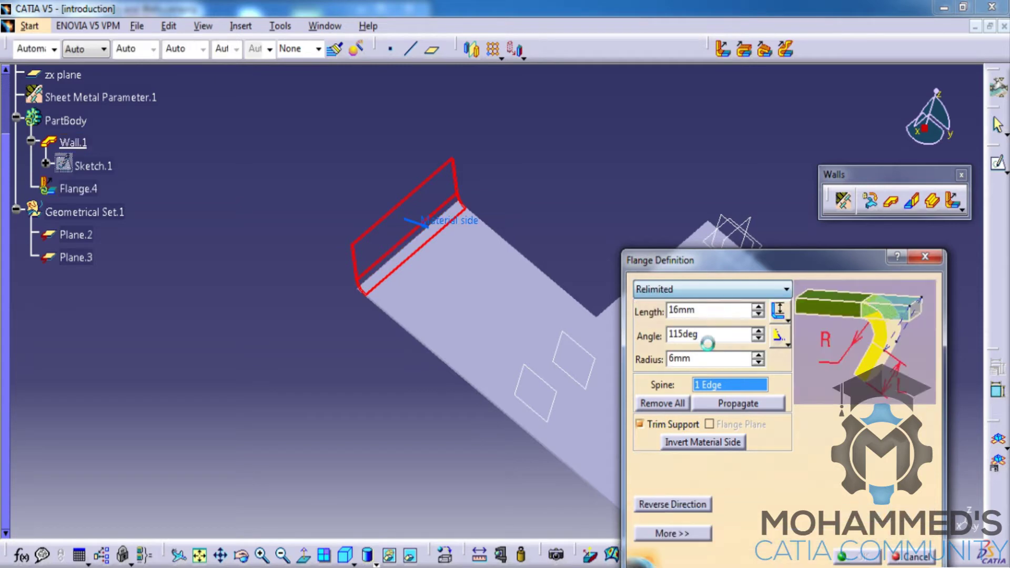
pyautogui.click(55, 235)
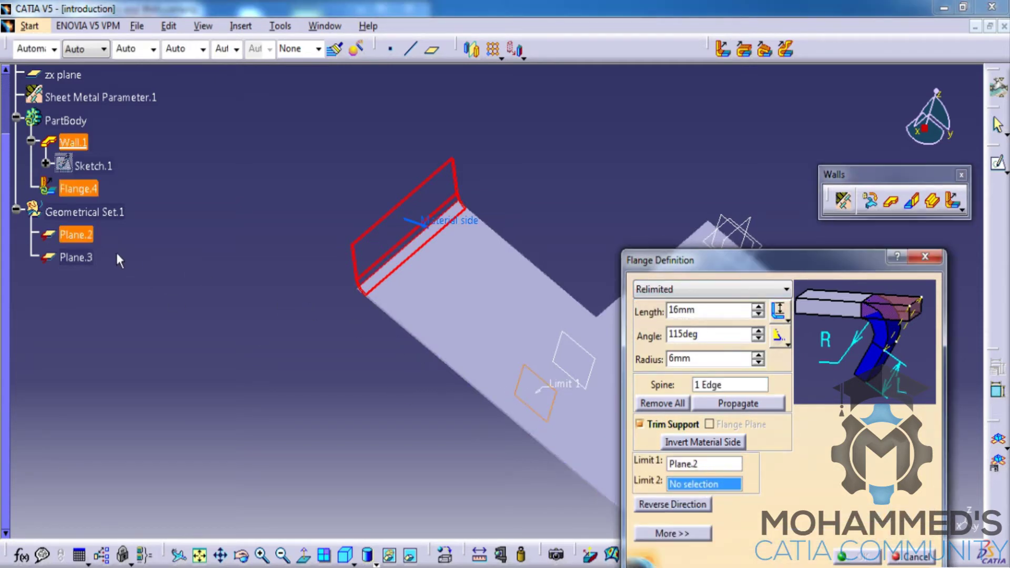
pyautogui.click(92, 260)
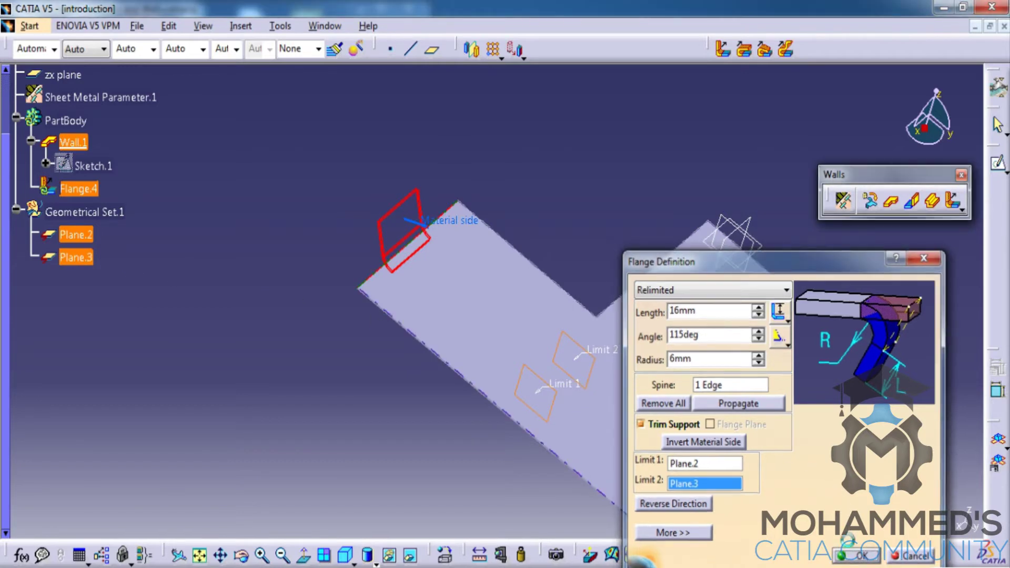
pyautogui.click(866, 558)
pyautogui.moveTo(498, 276); pyautogui.dragTo(443, 306, button='middle')
pyautogui.moveTo(537, 314); pyautogui.dragTo(3, 234, button='middle')
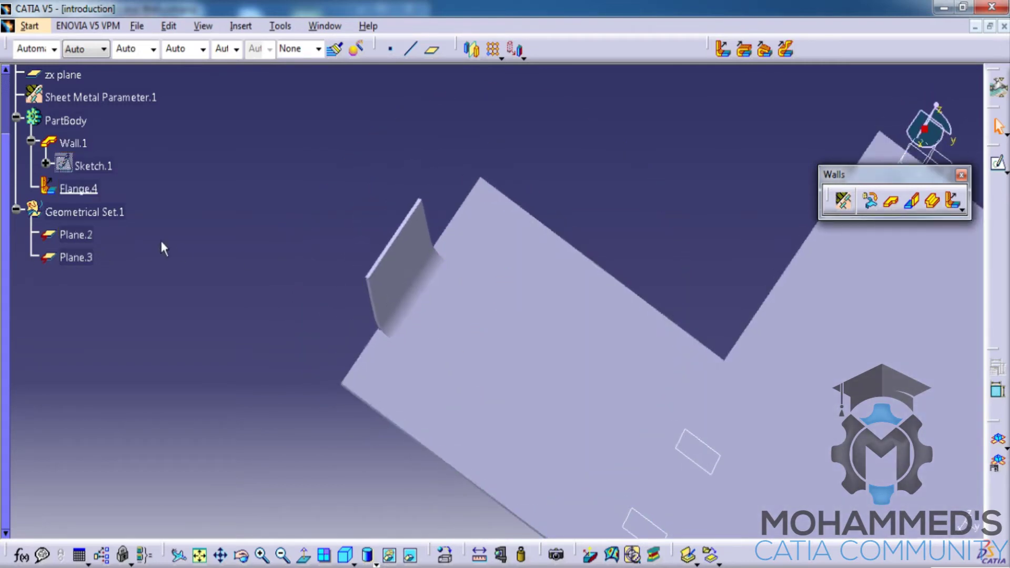
pyautogui.moveTo(544, 352); pyautogui.dragTo(565, 284, button='middle')
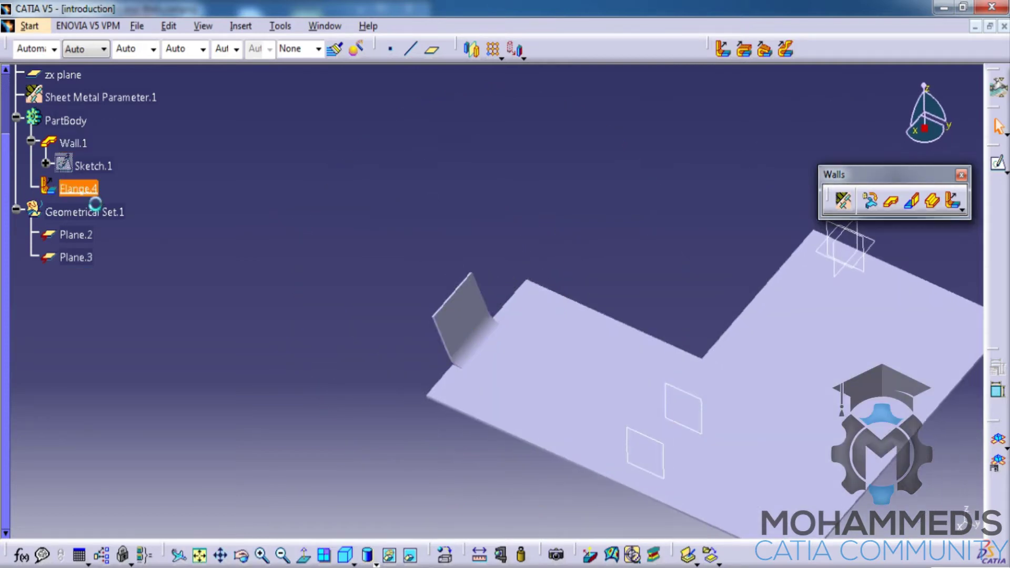
# Delete Flange.4 from the part
pyautogui.rightClick(84, 190)
pyautogui.click(144, 418)
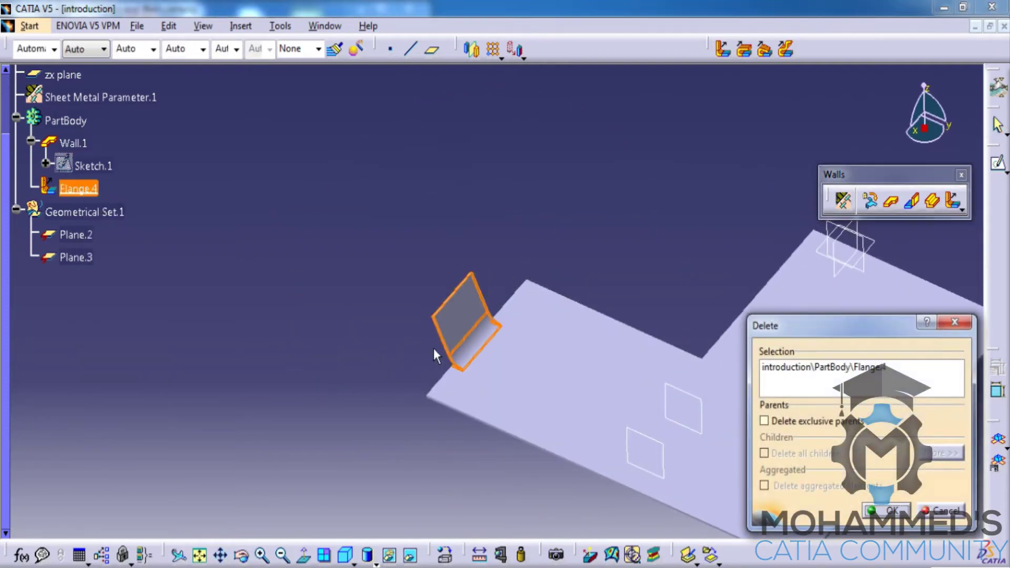
pyautogui.press('Return')
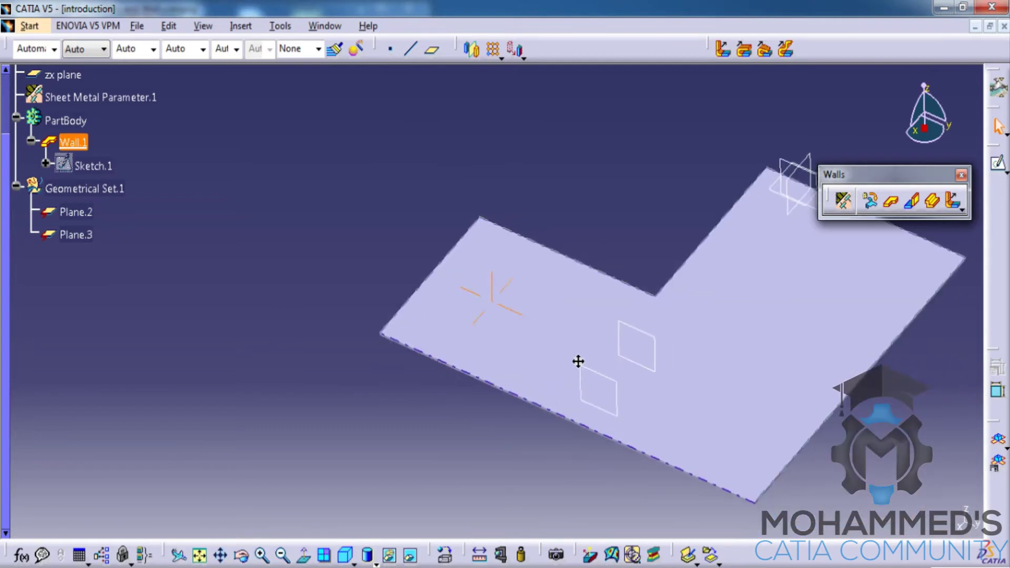
# Dock the flange-type features toolbar in the top row
pyautogui.click(962, 209)
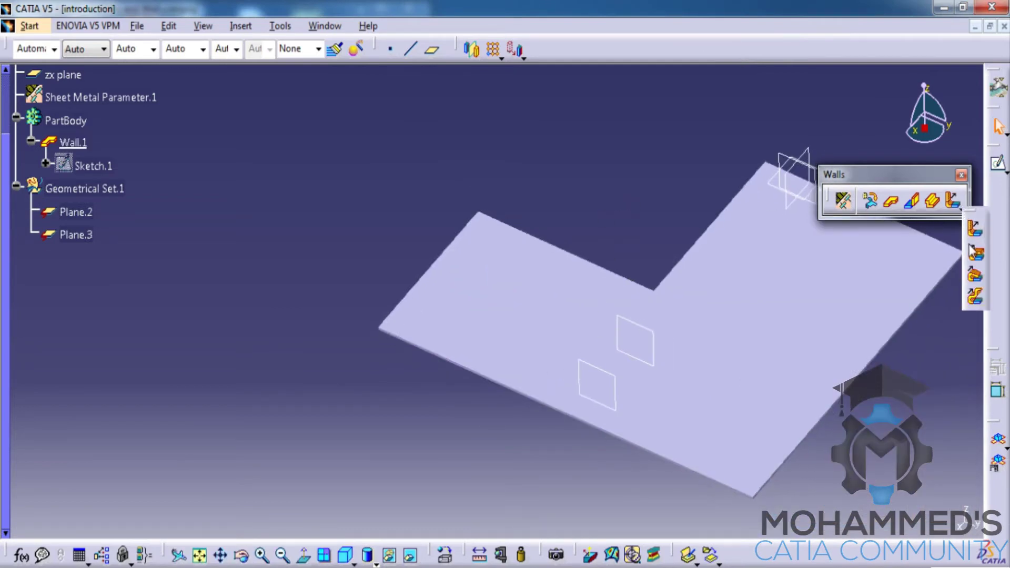
pyautogui.click(595, 153)
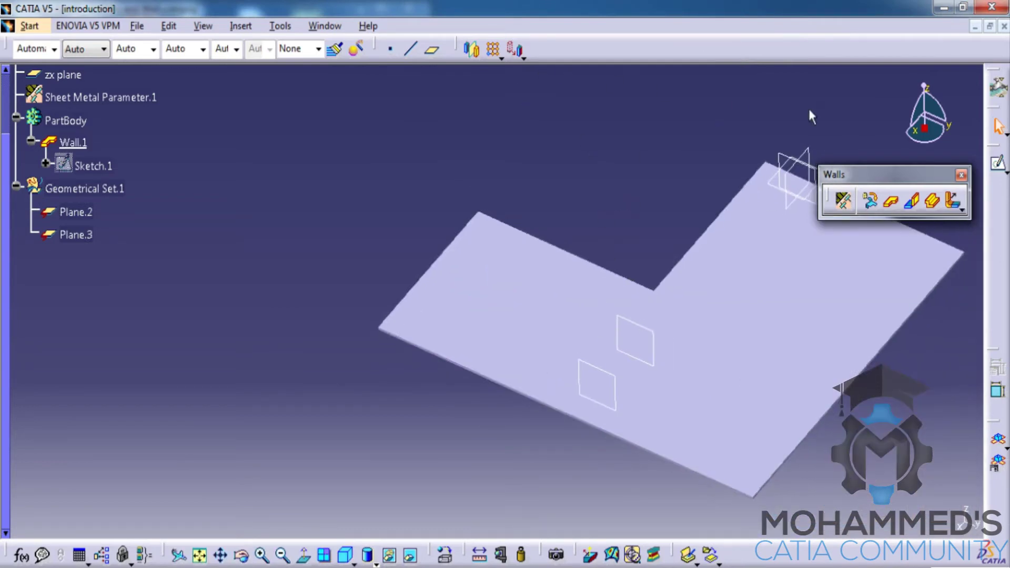
pyautogui.click(966, 212)
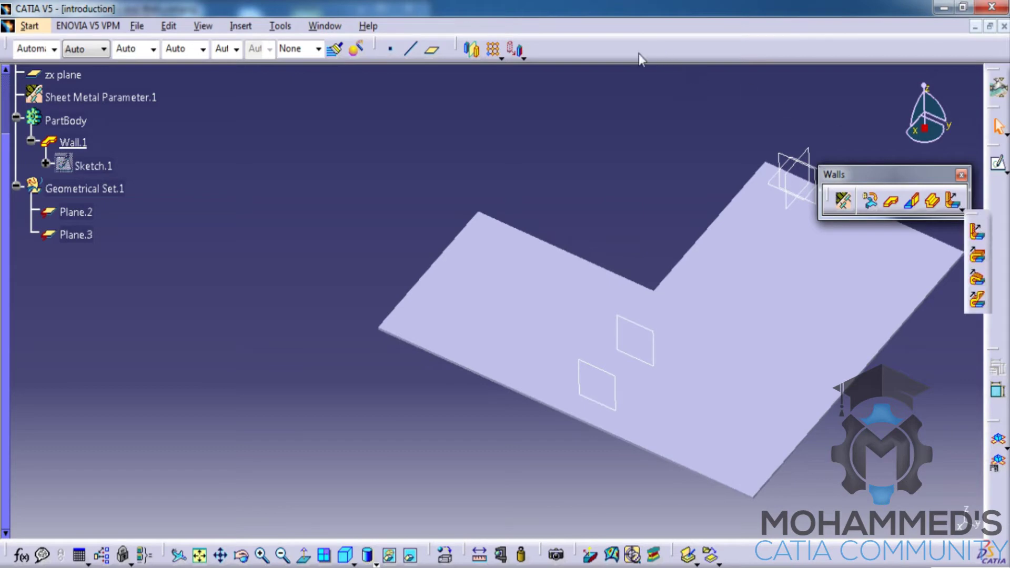
pyautogui.moveTo(628, 54); pyautogui.dragTo(629, 53)
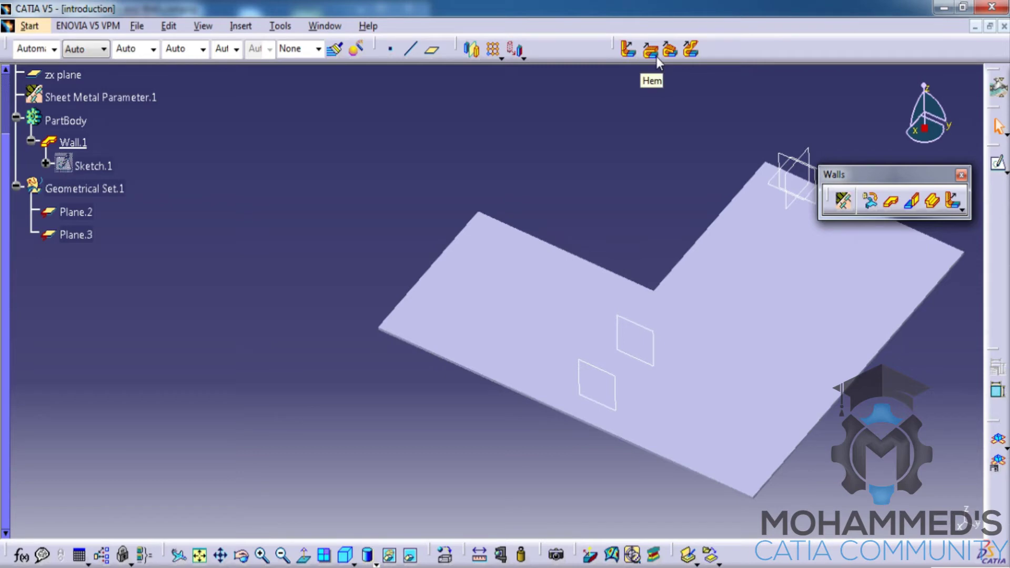
# Start a Basic hem on the plate's upper-left edge with 3mm radius and 35mm length
pyautogui.click(656, 56)
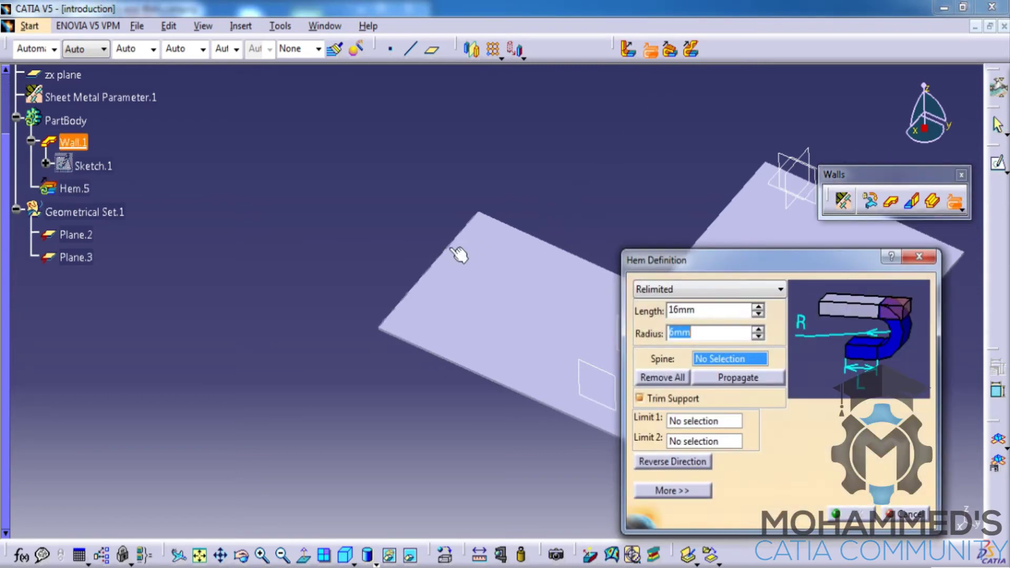
pyautogui.click(454, 249)
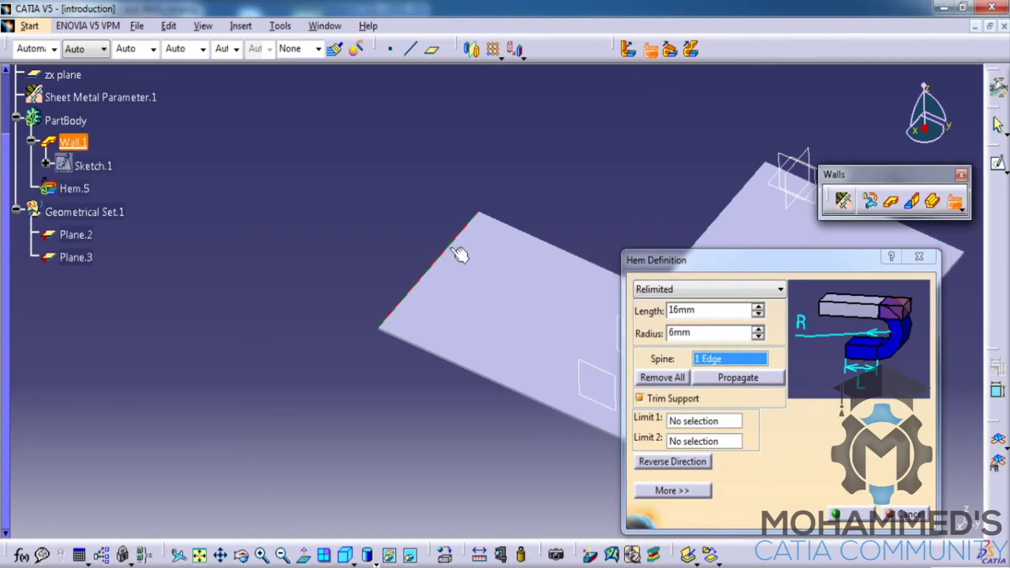
pyautogui.click(682, 295)
pyautogui.click(661, 301)
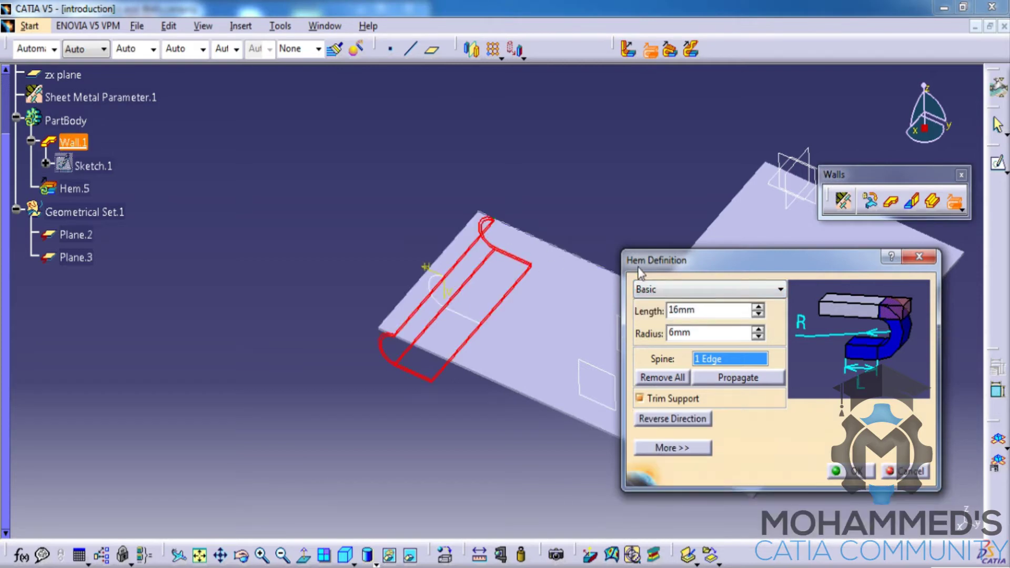
pyautogui.moveTo(496, 273); pyautogui.dragTo(563, 268, button='middle')
pyautogui.doubleClick(715, 331)
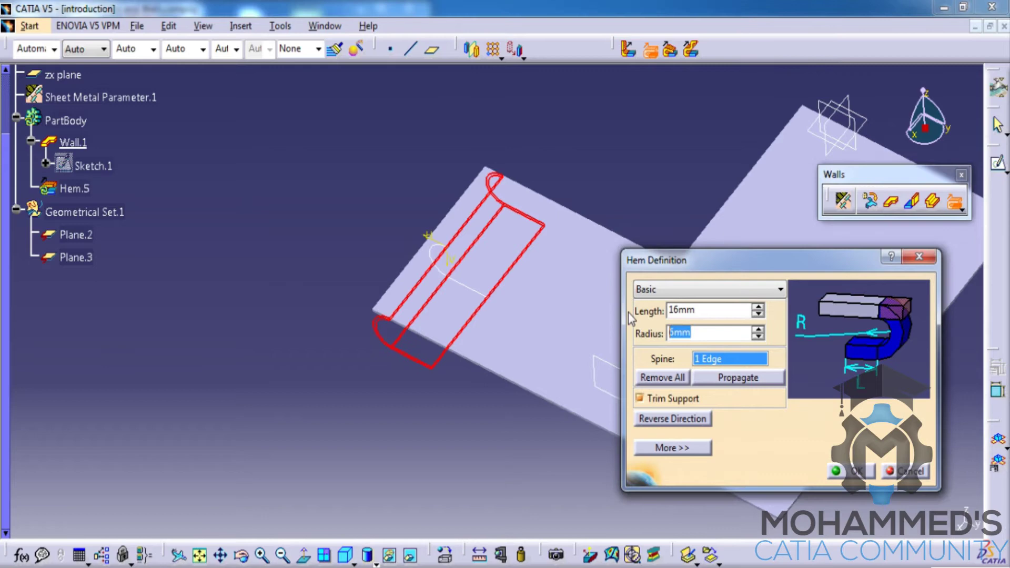
pyautogui.write('3')
pyautogui.press('Tab')
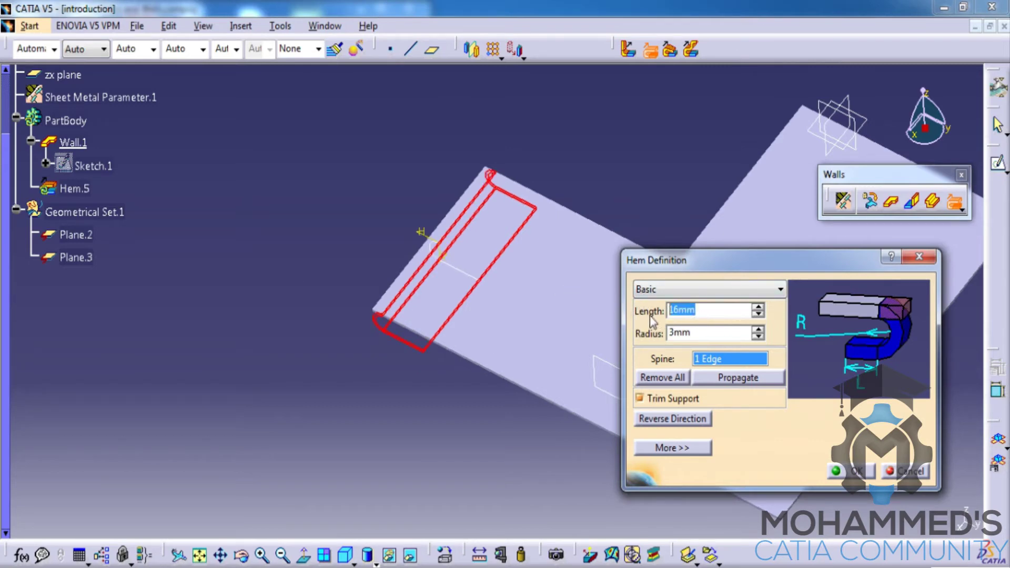
pyautogui.write('35')
pyautogui.click(711, 336)
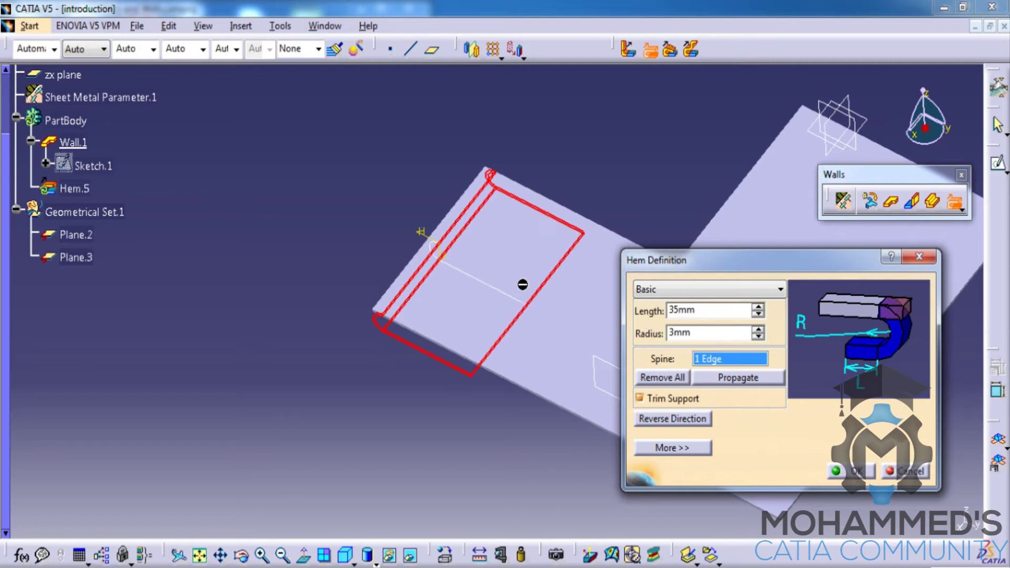
pyautogui.moveTo(522, 284); pyautogui.dragTo(534, 240, button='middle')
# Toggle Trim Support, reverse the hem direction, create Hem.5 and select it
pyautogui.click(660, 401)
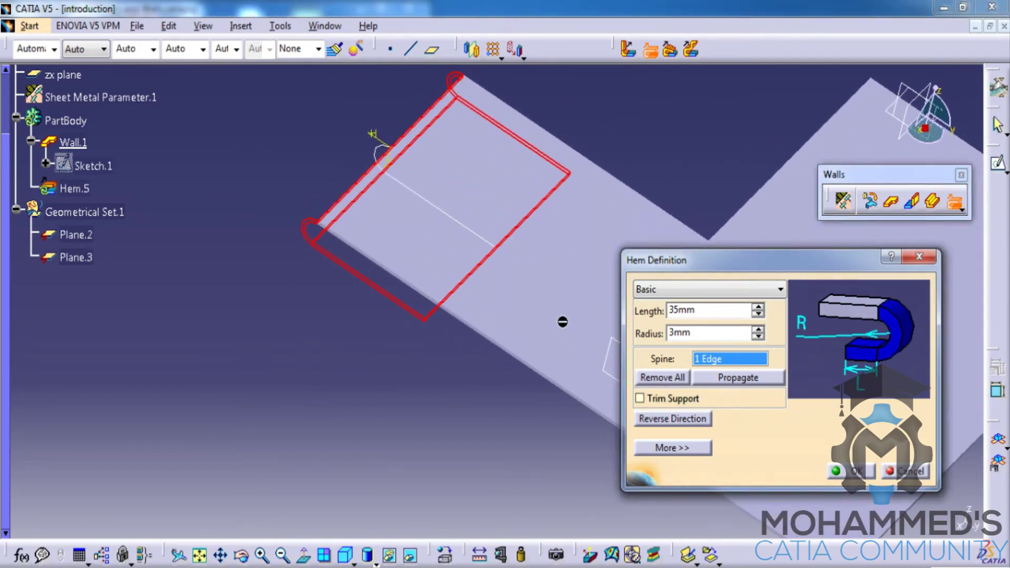
pyautogui.moveTo(457, 210); pyautogui.dragTo(510, 273, button='middle')
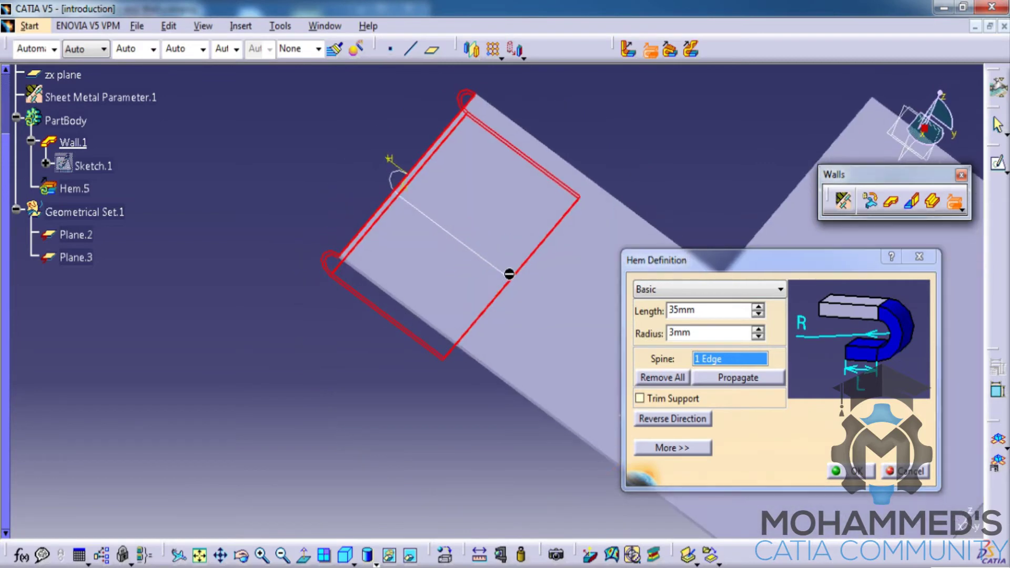
pyautogui.click(671, 402)
pyautogui.click(675, 418)
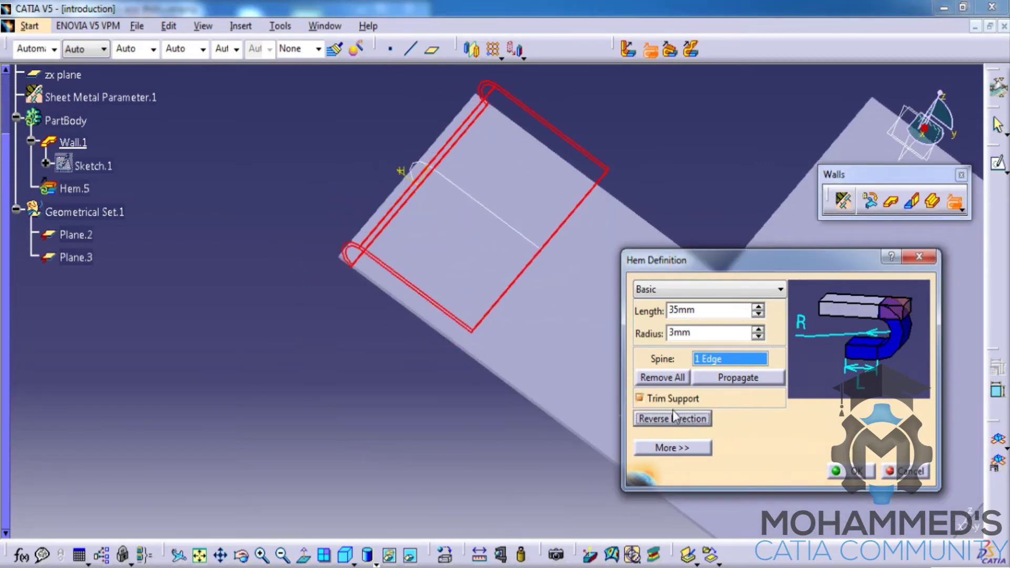
pyautogui.moveTo(479, 254)
pyautogui.mouseDown(button='middle')
pyautogui.moveTo(500, 140)
pyautogui.moveTo(474, 225)
pyautogui.moveTo(487, 246)
pyautogui.moveTo(513, 251)
pyautogui.moveTo(483, 240)
pyautogui.mouseUp(button='middle')
pyautogui.click(850, 471)
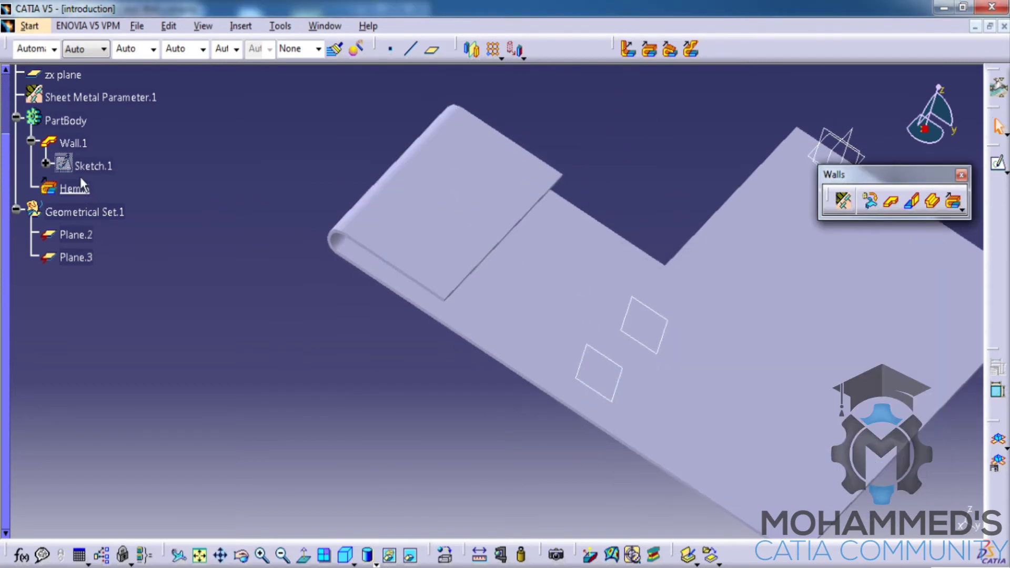
pyautogui.click(80, 181)
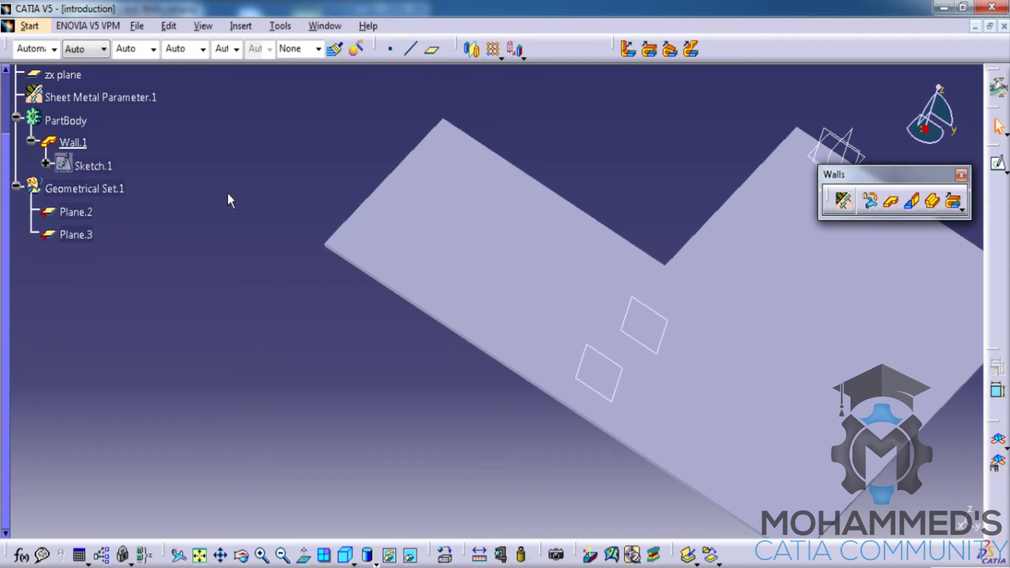
# Start a Tear Drop on the plate edge
pyautogui.moveTo(478, 210); pyautogui.dragTo(627, 151, button='middle')
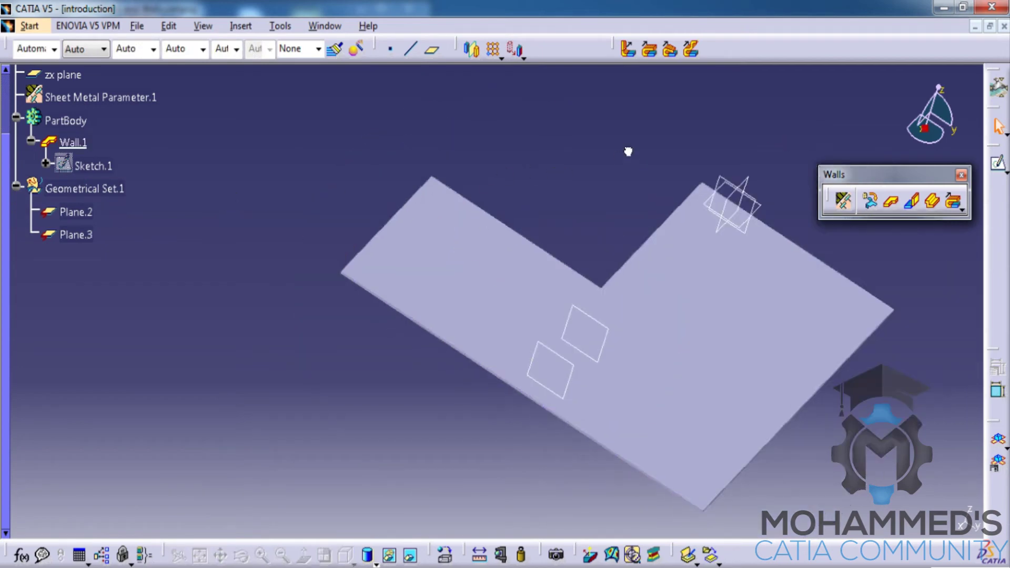
pyautogui.click(671, 50)
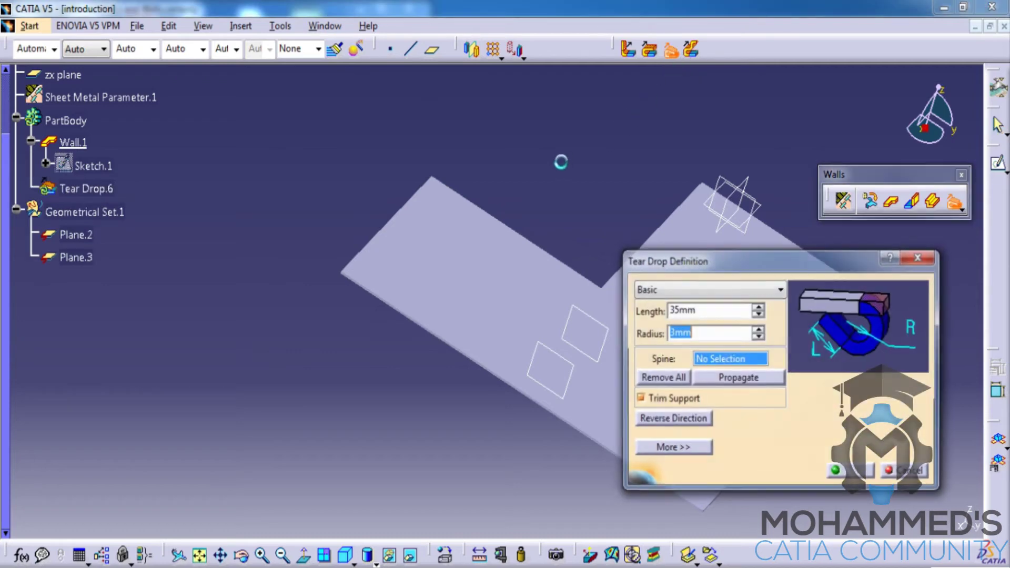
pyautogui.click(420, 203)
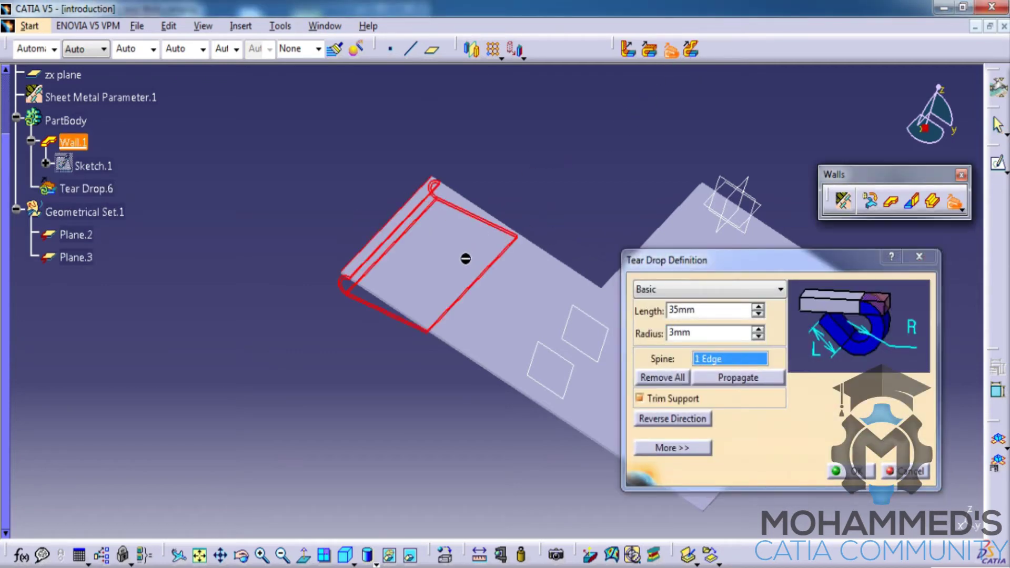
pyautogui.moveTo(465, 258); pyautogui.dragTo(481, 234, button='middle')
pyautogui.moveTo(953, 98); pyautogui.dragTo(512, 223, button='middle')
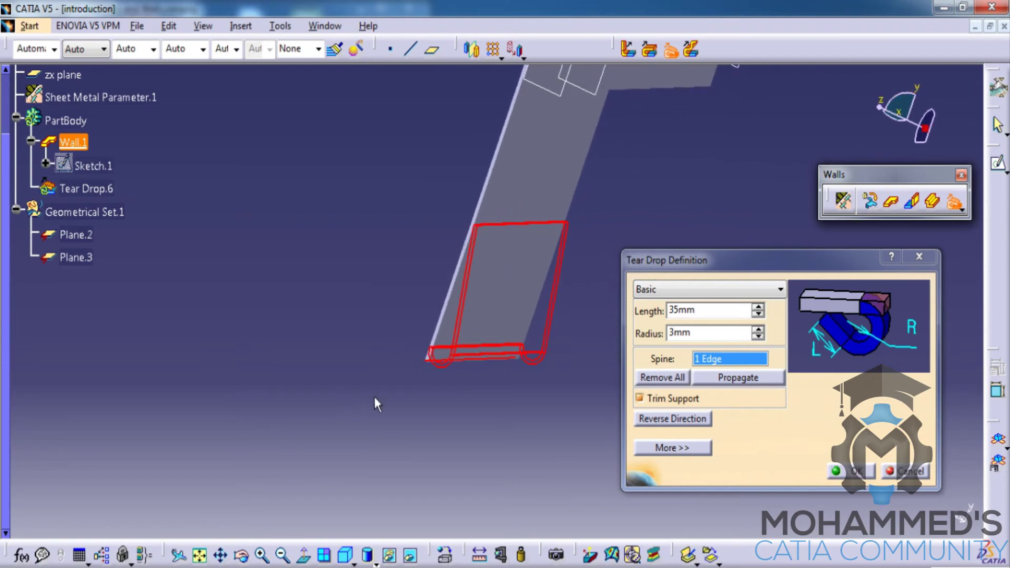
pyautogui.moveTo(374, 402); pyautogui.dragTo(463, 374, button='middle')
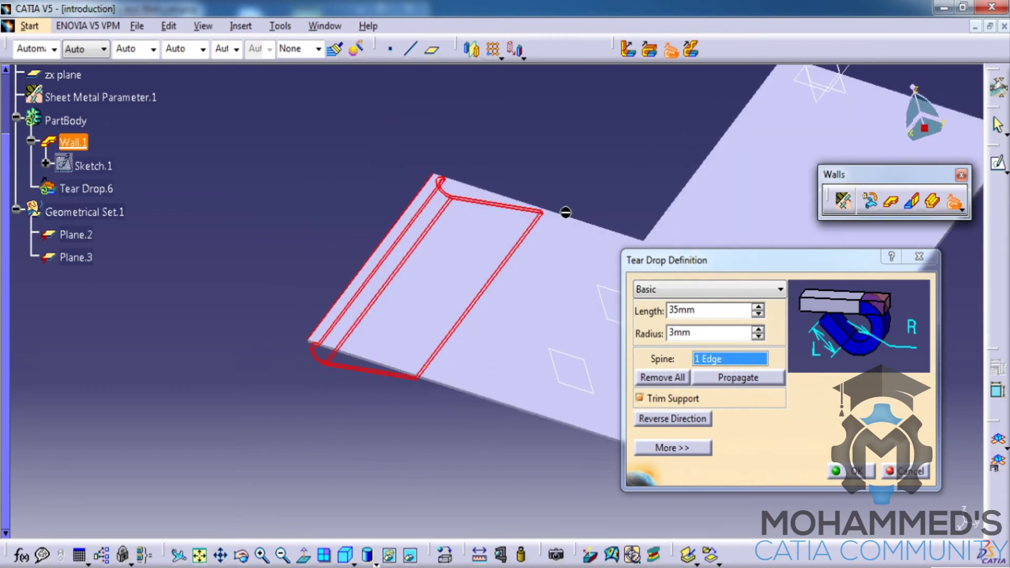
# Give the tear drop 25mm length and 7mm radius, flip its side and create it
pyautogui.moveTo(715, 317); pyautogui.dragTo(646, 310)
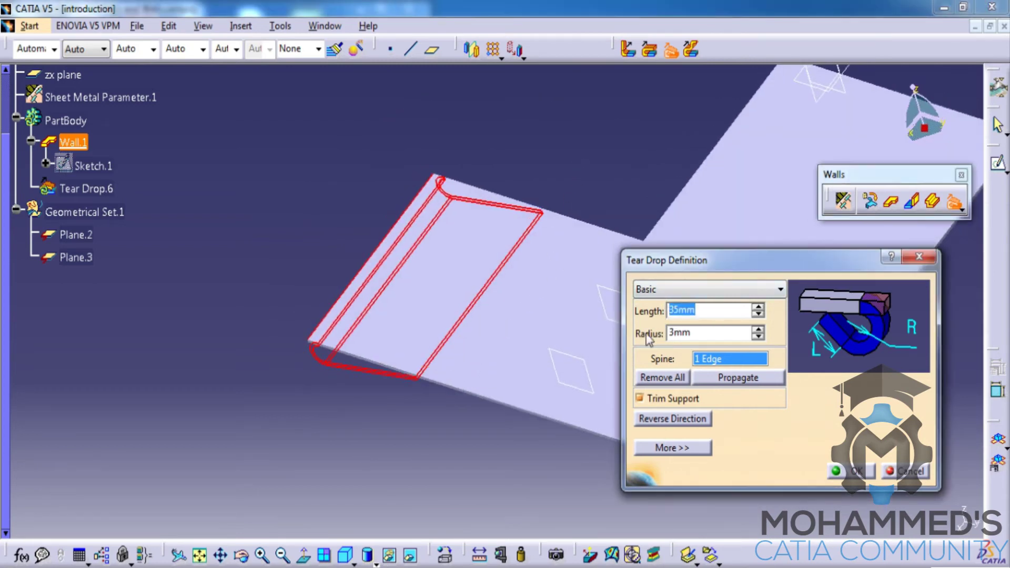
pyautogui.write('25')
pyautogui.press('Tab')
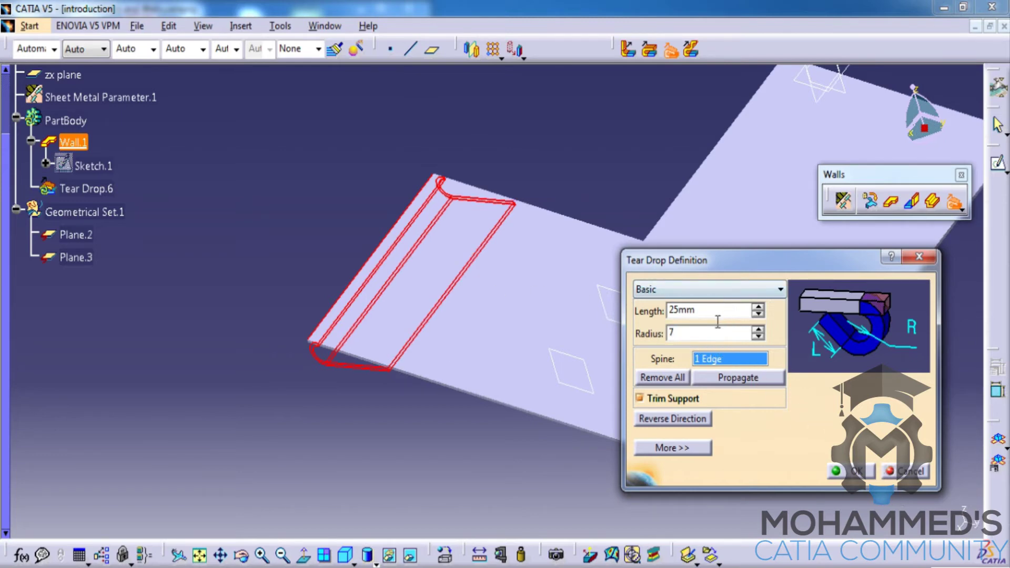
pyautogui.press('Tab')
pyautogui.moveTo(388, 327); pyautogui.dragTo(426, 333, button='middle')
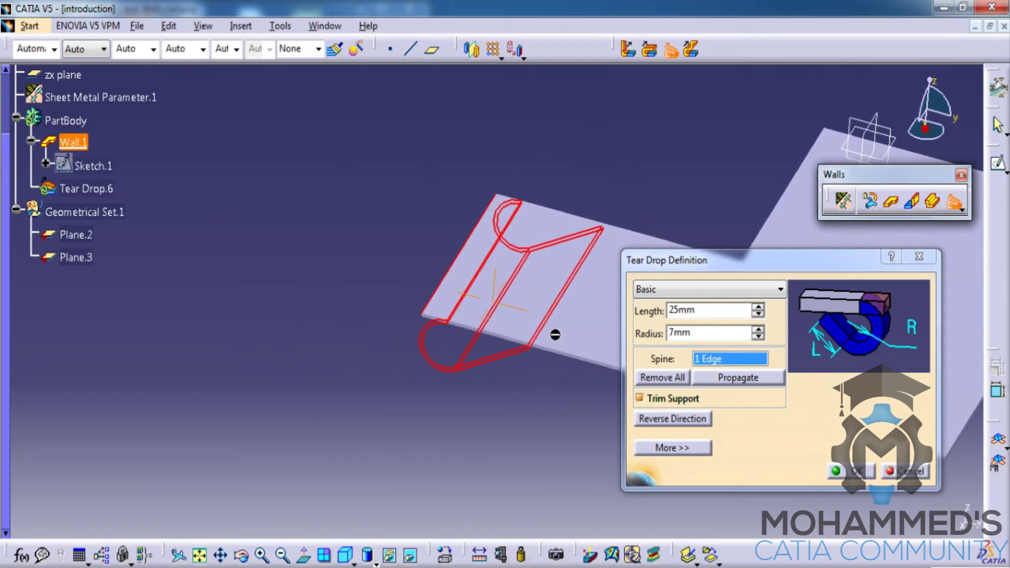
pyautogui.moveTo(555, 335); pyautogui.dragTo(579, 368, button='middle')
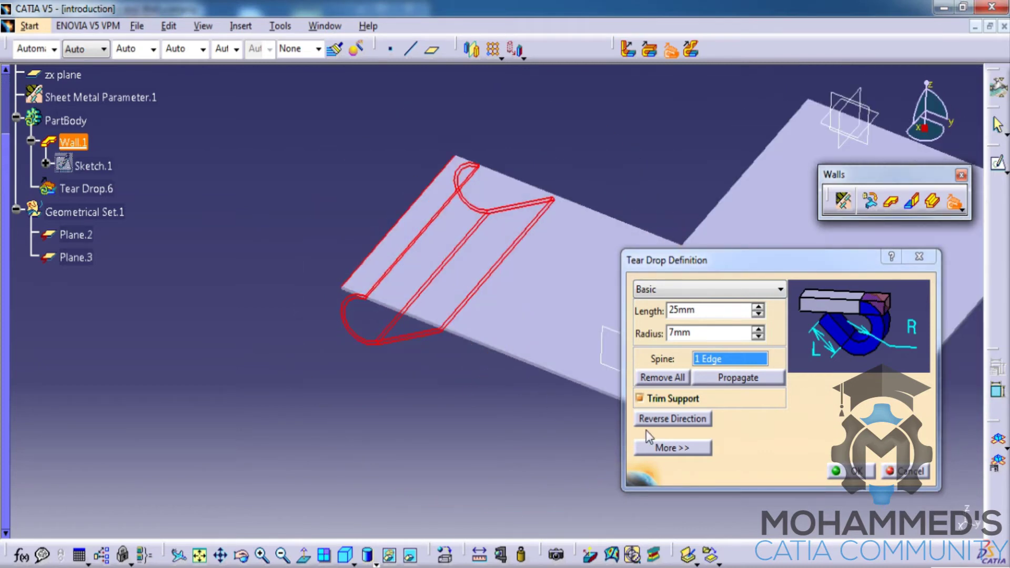
pyautogui.click(666, 406)
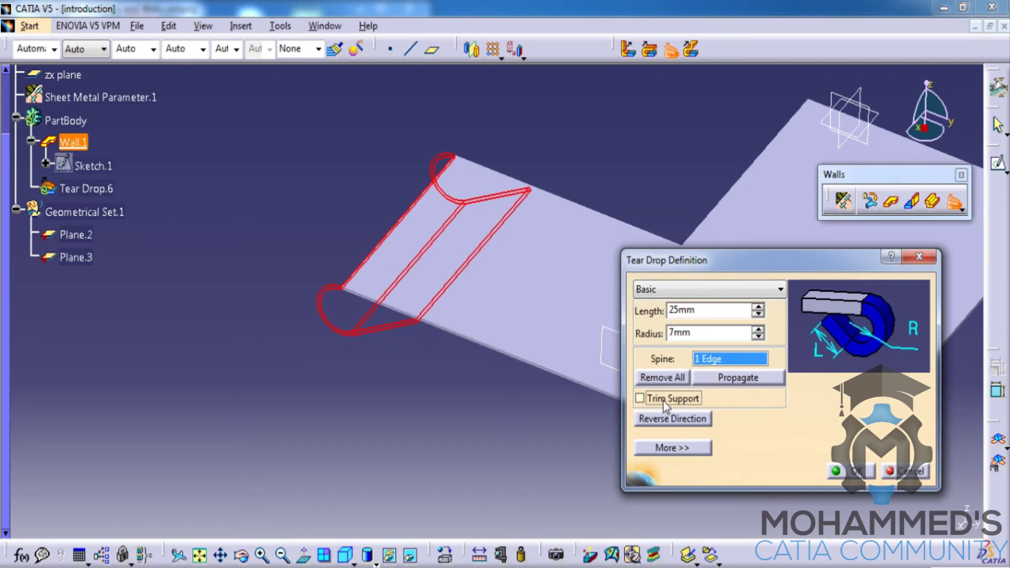
pyautogui.click(666, 406)
pyautogui.click(669, 421)
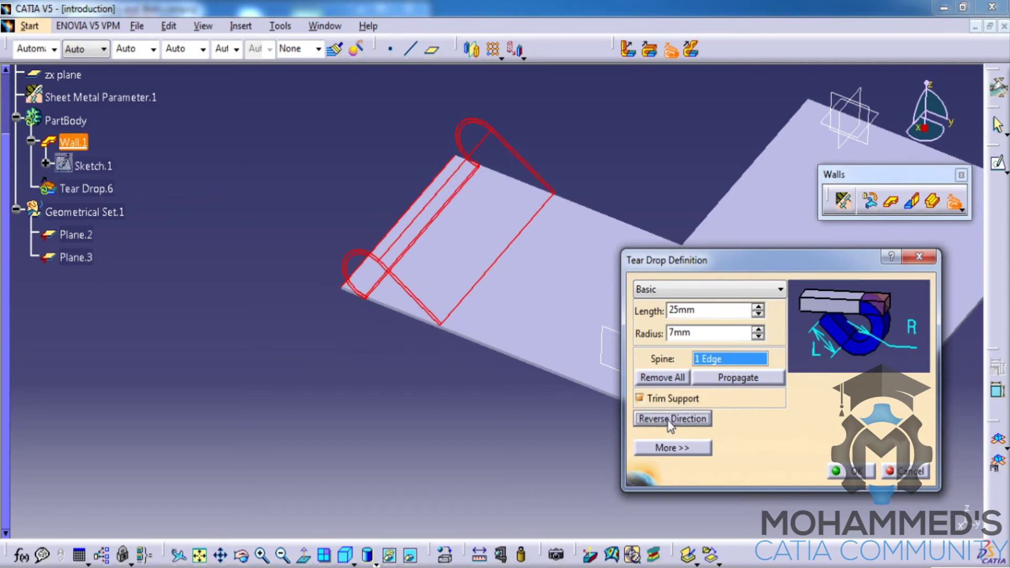
pyautogui.click(848, 471)
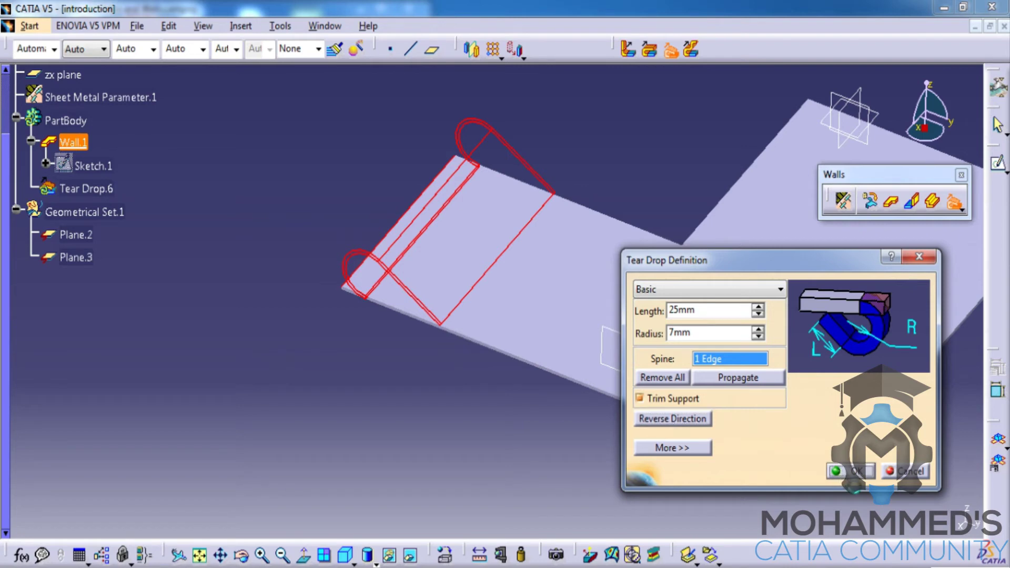
# Relimit Tear Drop.6 between Plane.2 and Plane.3, then delete it
pyautogui.click(87, 189)
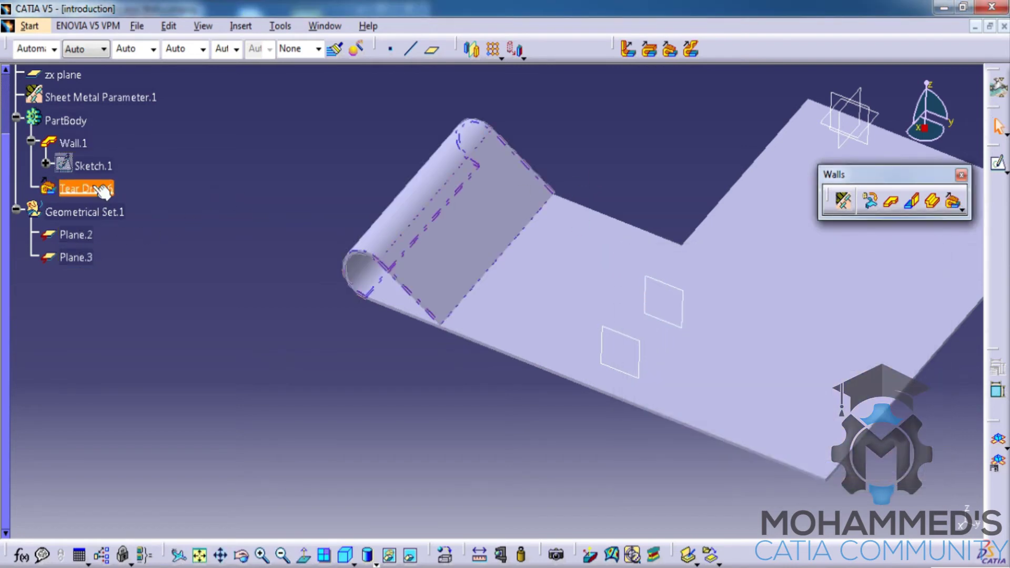
pyautogui.click(334, 232)
pyautogui.doubleClick(87, 189)
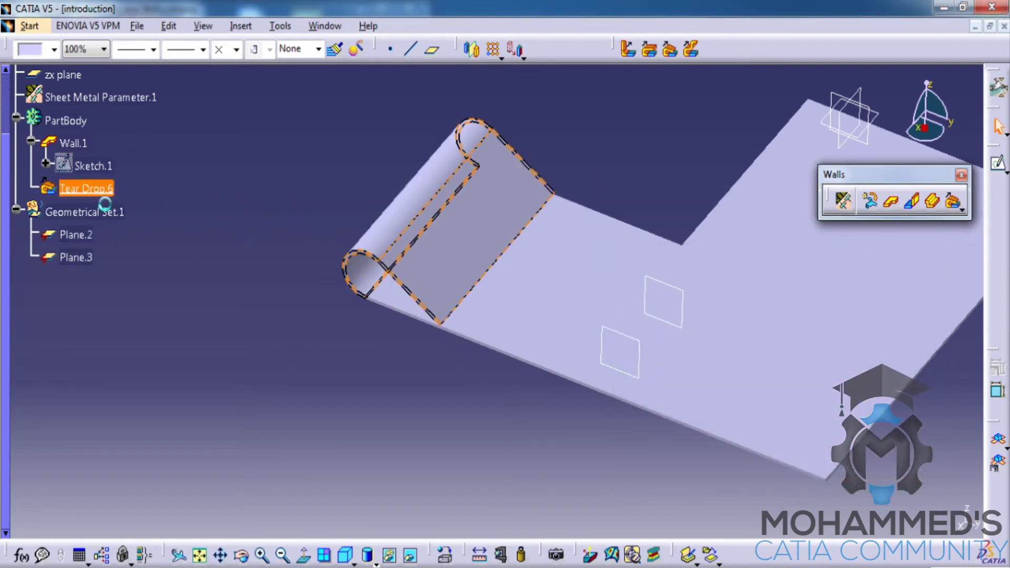
pyautogui.click(693, 291)
pyautogui.click(668, 318)
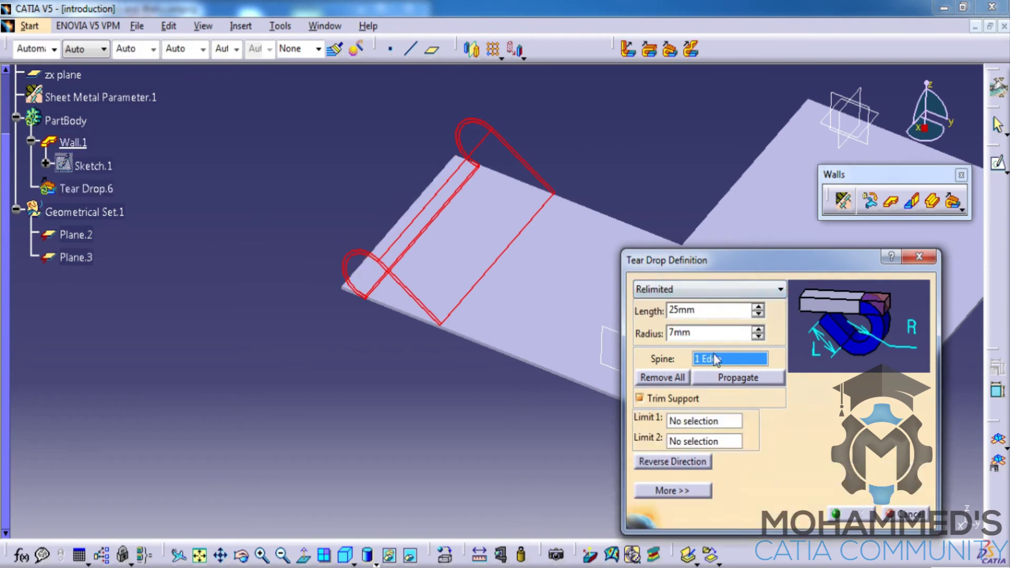
pyautogui.click(708, 421)
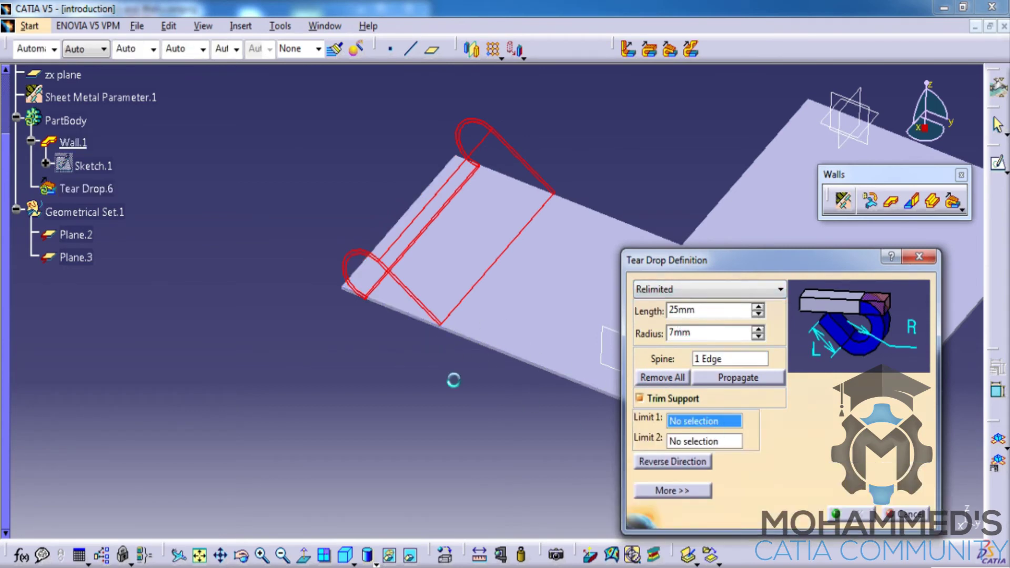
pyautogui.click(59, 235)
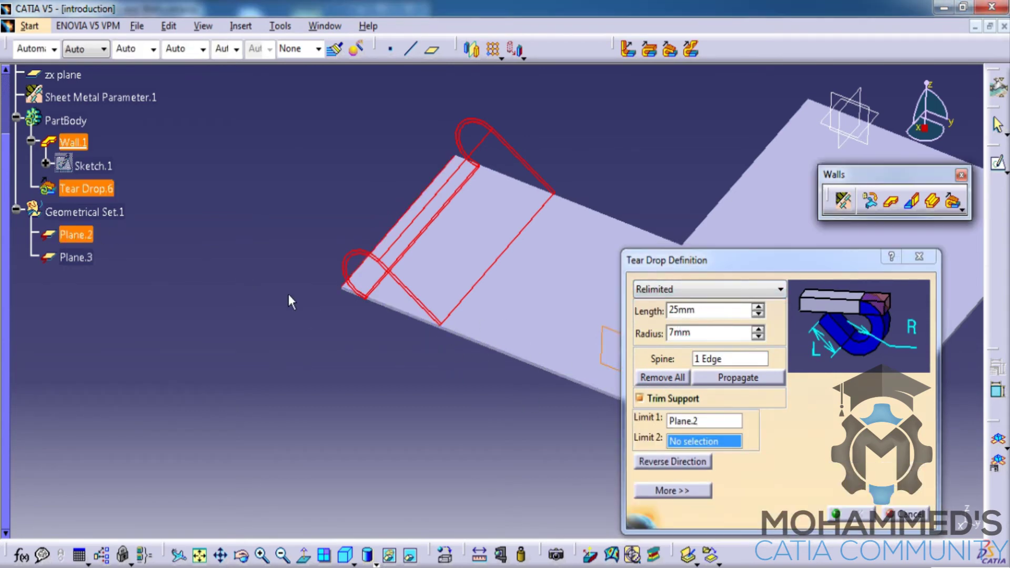
pyautogui.click(79, 257)
pyautogui.click(850, 515)
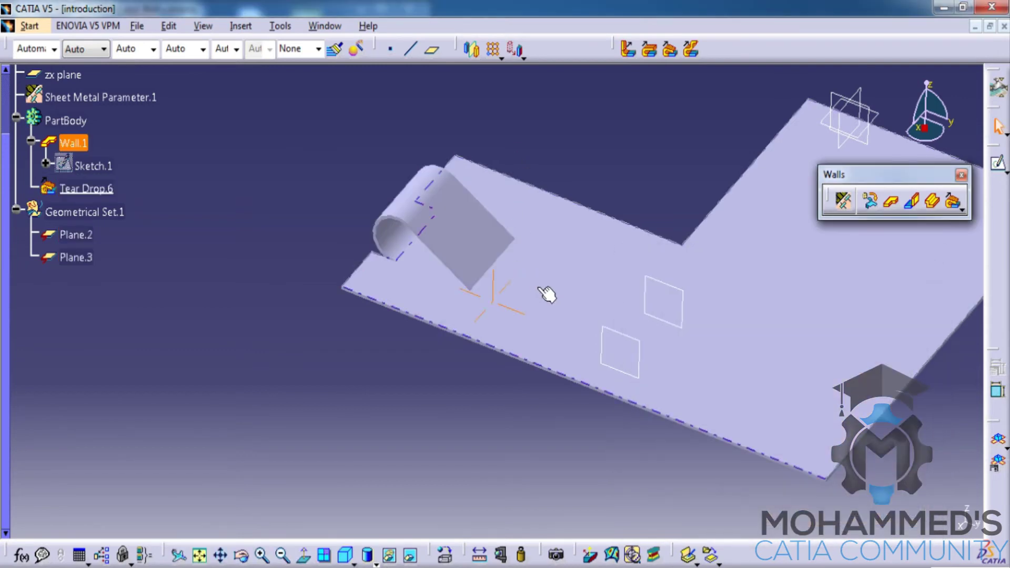
pyautogui.moveTo(545, 293); pyautogui.dragTo(618, 180, button='middle')
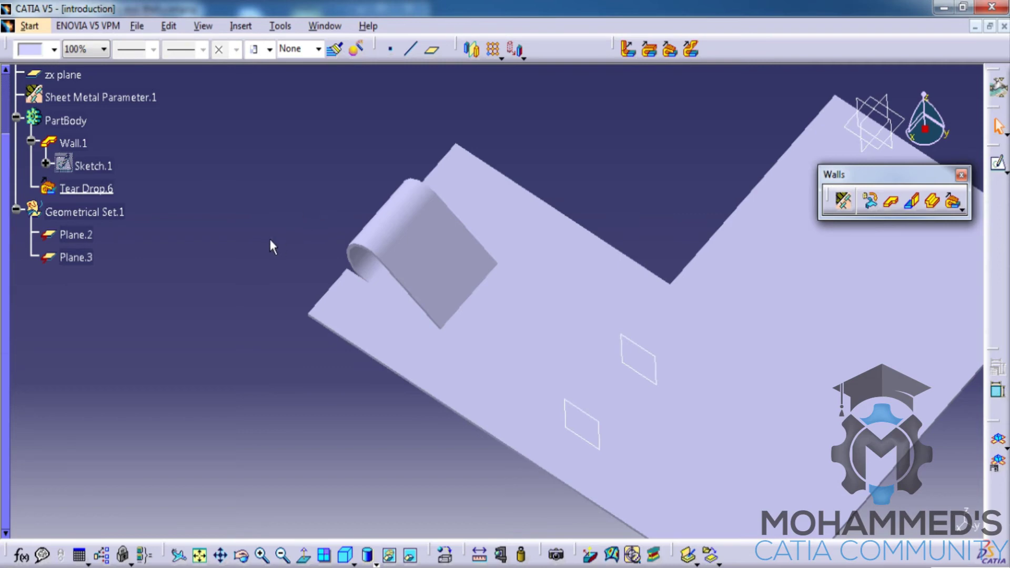
pyautogui.press('Delete')
# Confirm removing Tear Drop.6 and start a User Flange with the wall edge as spine
pyautogui.click(903, 513)
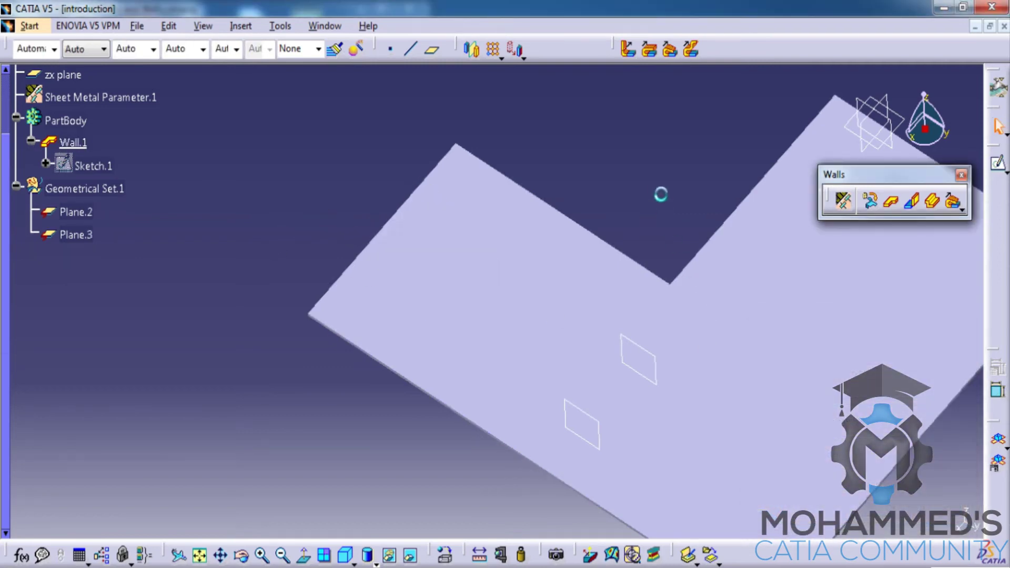
pyautogui.moveTo(449, 248)
pyautogui.mouseDown(button='middle')
pyautogui.moveTo(553, 324)
pyautogui.moveTo(567, 152)
pyautogui.mouseUp(button='middle')
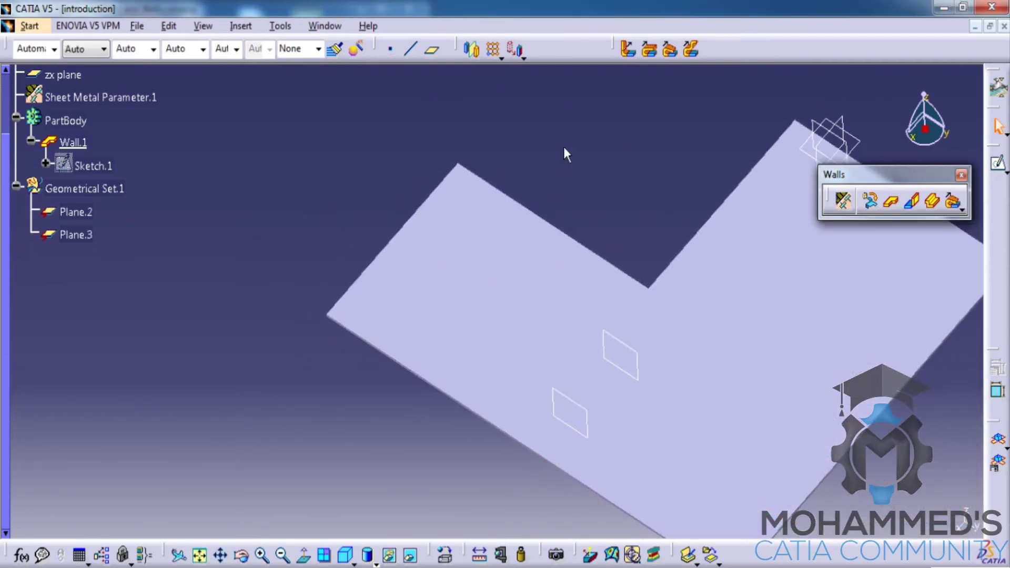
pyautogui.click(693, 50)
pyautogui.moveTo(454, 224); pyautogui.dragTo(514, 286, button='middle')
pyautogui.click(526, 252)
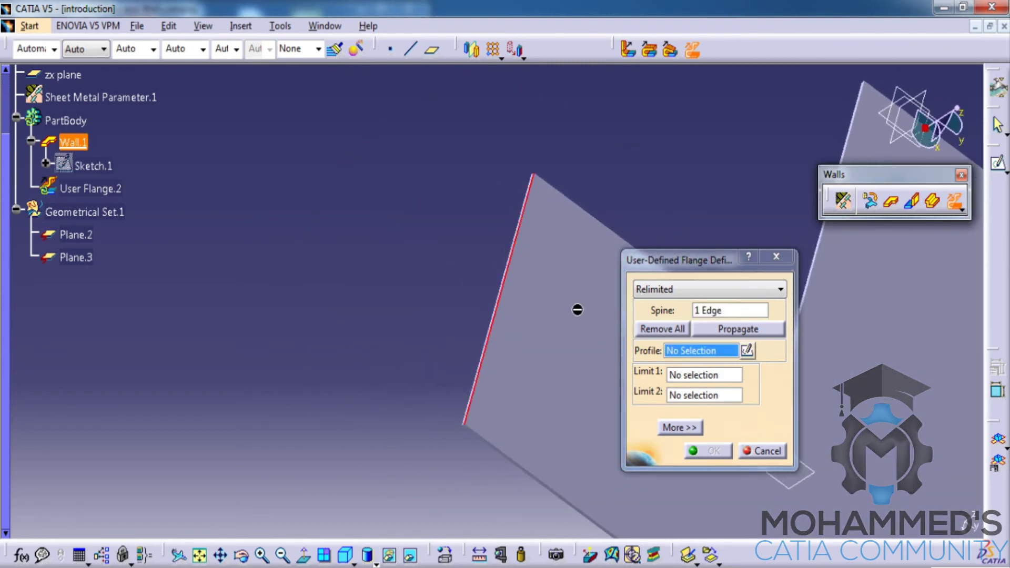
# Open a new profile sketch on Plane.2
pyautogui.click(747, 351)
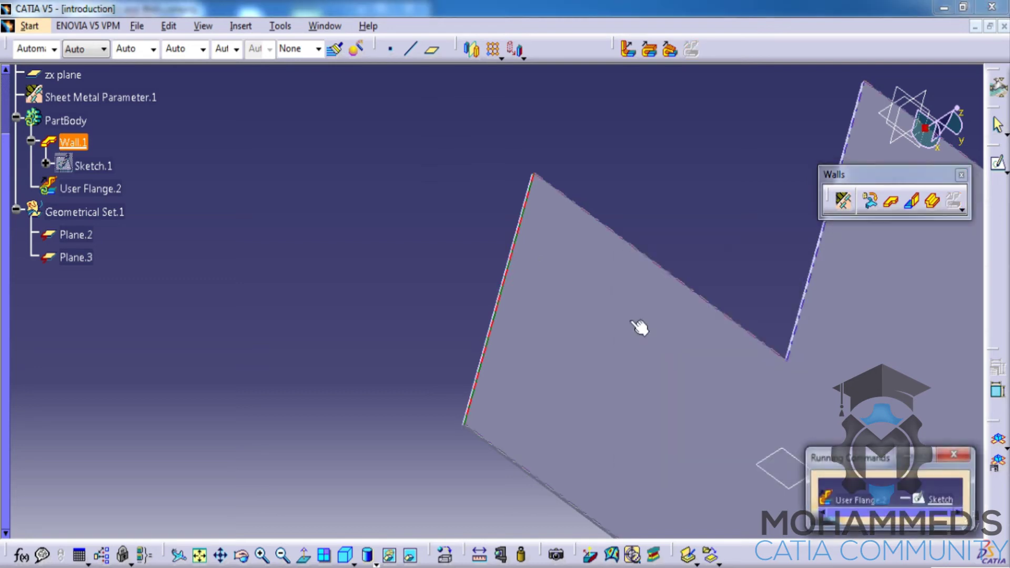
pyautogui.moveTo(573, 339); pyautogui.dragTo(407, 193, button='middle')
pyautogui.click(611, 356)
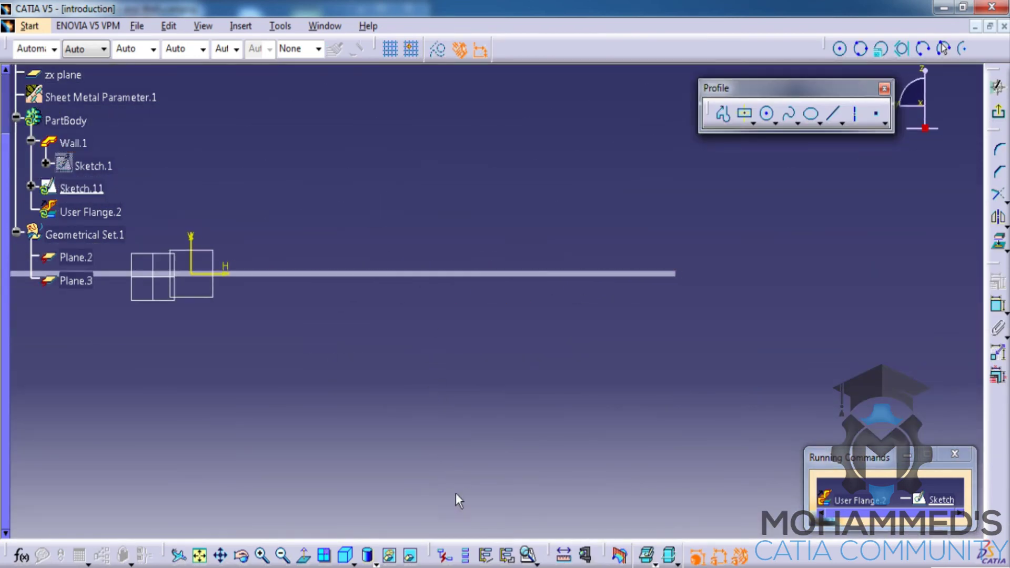
# Draw a four-point spline from the wall edge toward the upper left
pyautogui.click(305, 556)
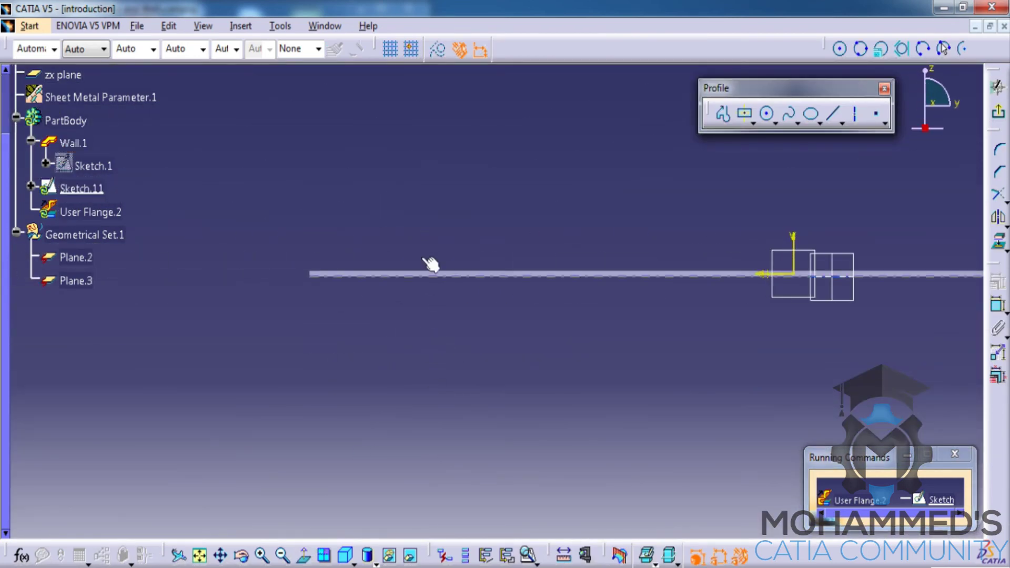
pyautogui.moveTo(429, 264)
pyautogui.mouseDown(button='middle')
pyautogui.moveTo(410, 326)
pyautogui.moveTo(376, 309)
pyautogui.moveTo(485, 254)
pyautogui.moveTo(431, 254)
pyautogui.moveTo(444, 270)
pyautogui.moveTo(446, 208)
pyautogui.mouseUp(button='middle')
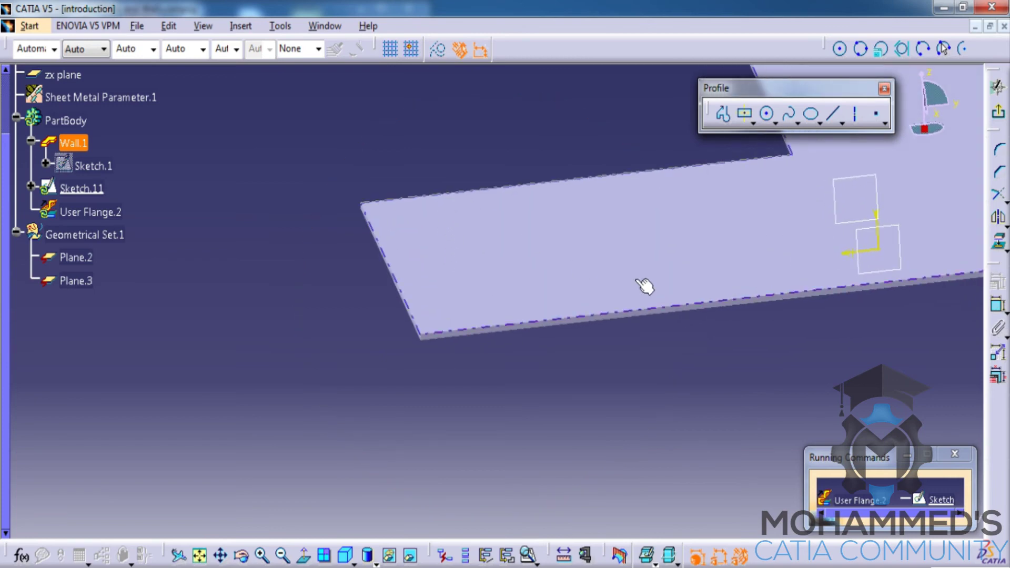
pyautogui.click(787, 117)
pyautogui.click(391, 252)
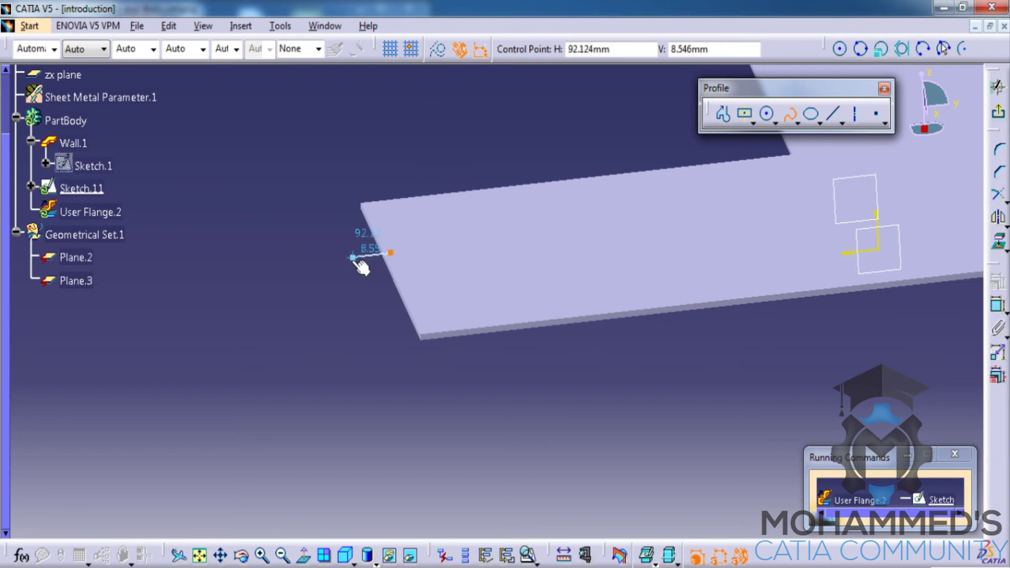
pyautogui.click(350, 257)
pyautogui.click(229, 191)
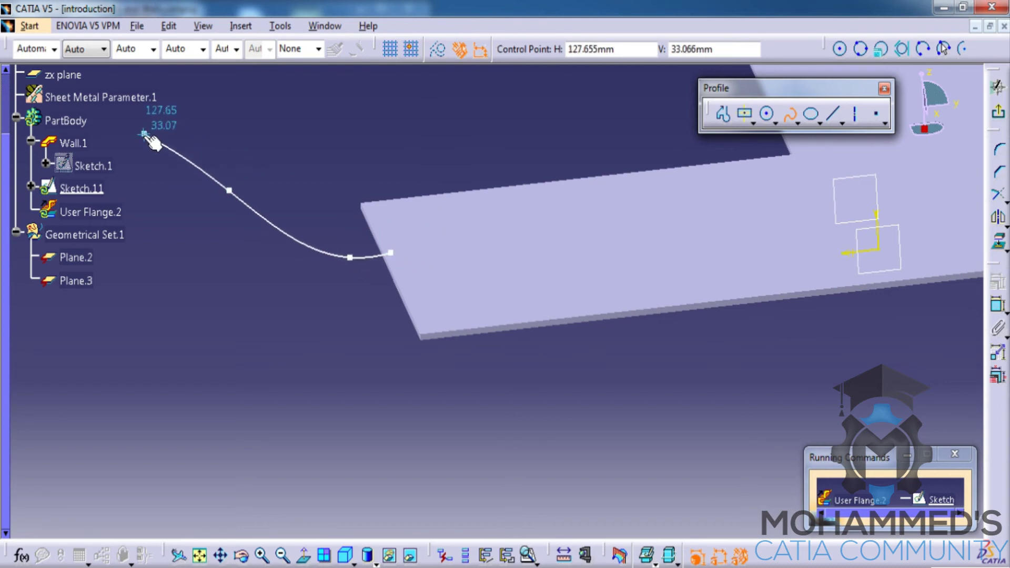
pyautogui.click(111, 132)
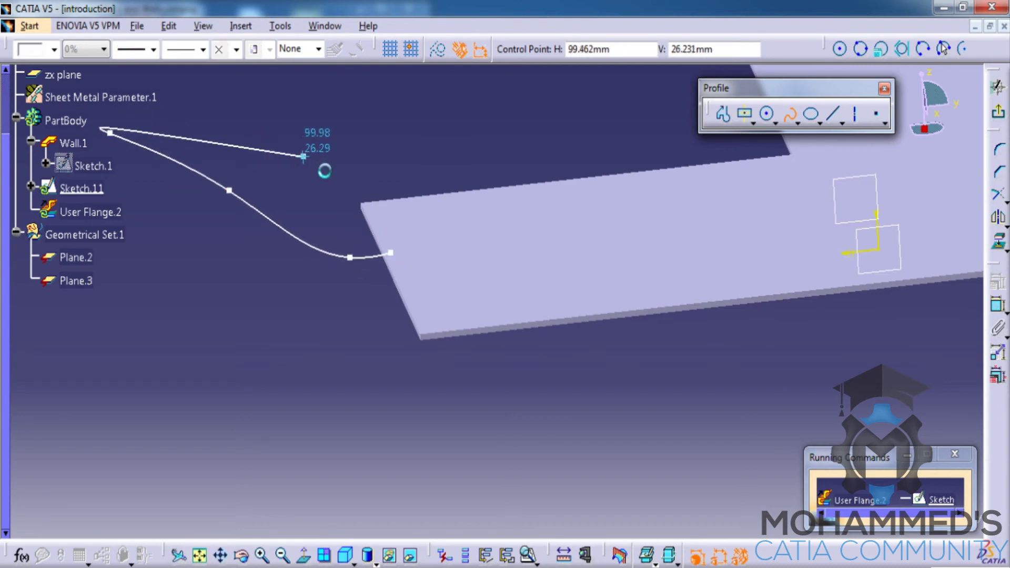
pyautogui.press('Escape')
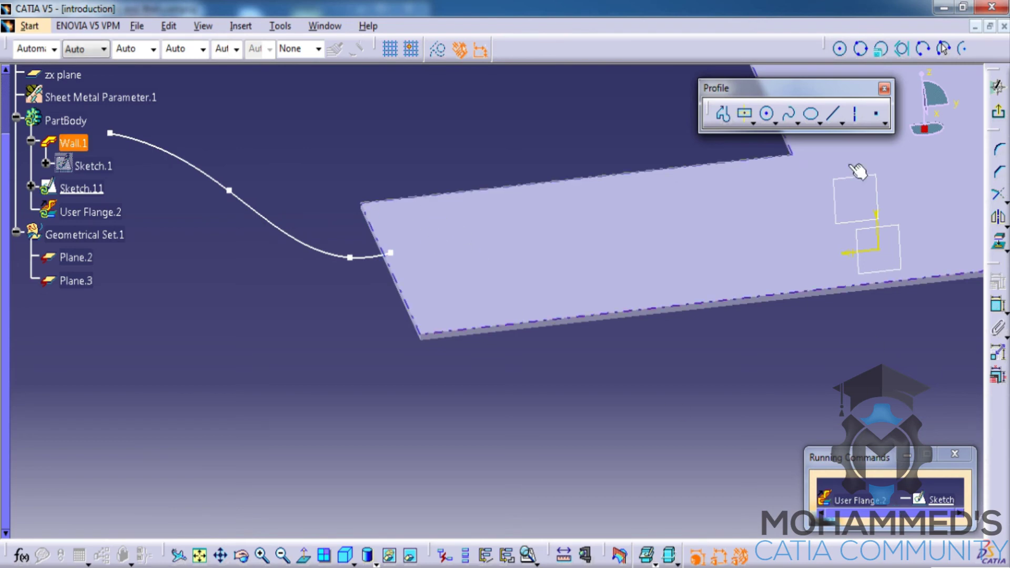
# Constrain the spline end coincident with and tangent to the wall edge
pyautogui.click(399, 258)
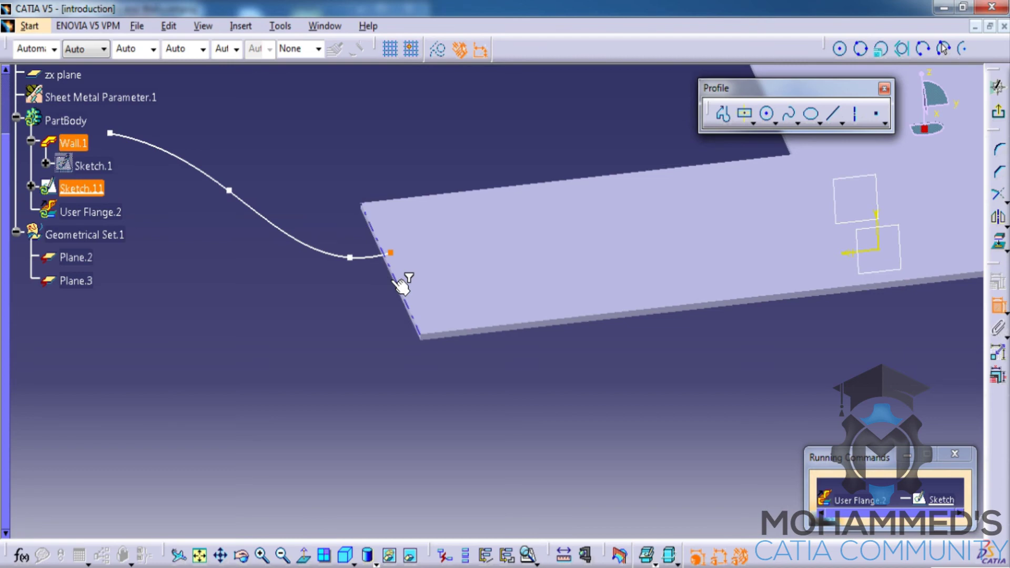
pyautogui.rightClick(372, 287)
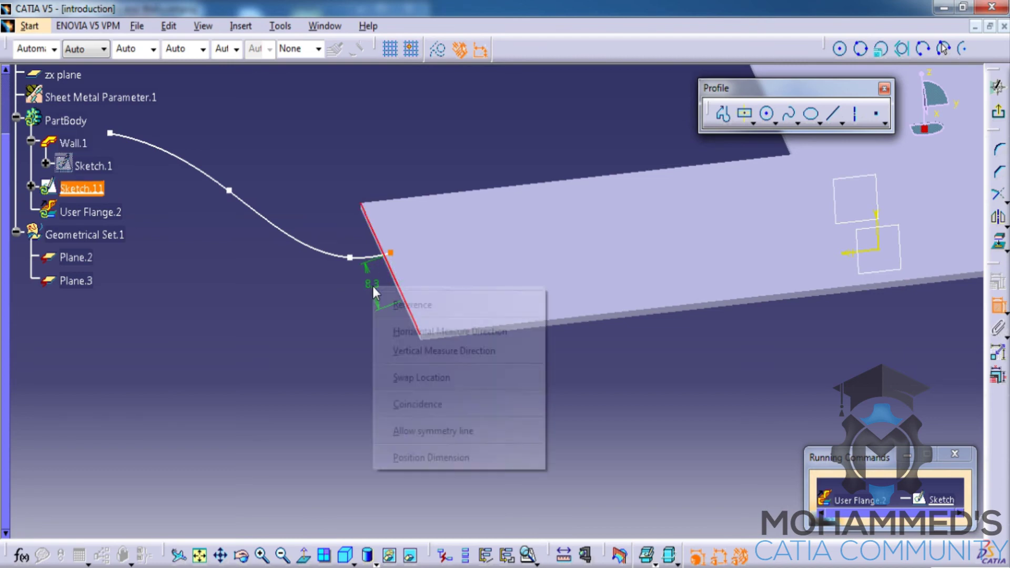
pyautogui.click(427, 405)
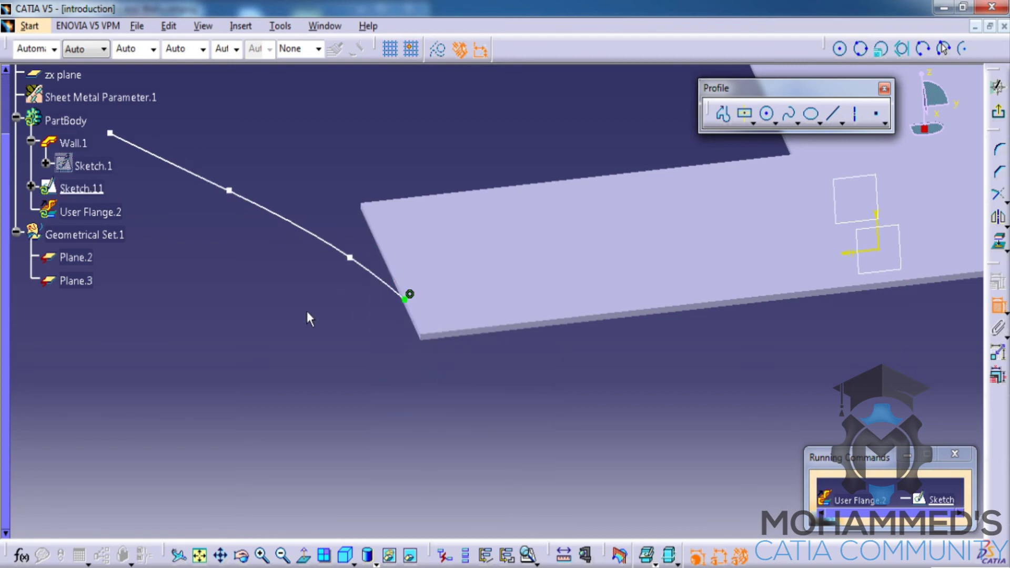
pyautogui.click(395, 291)
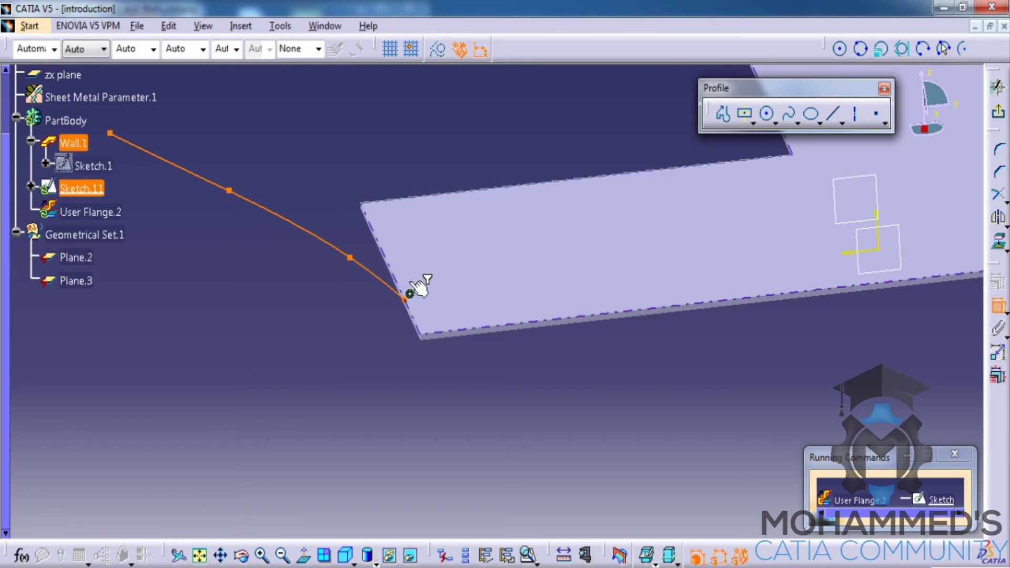
pyautogui.click(402, 290)
pyautogui.rightClick(370, 296)
pyautogui.click(401, 368)
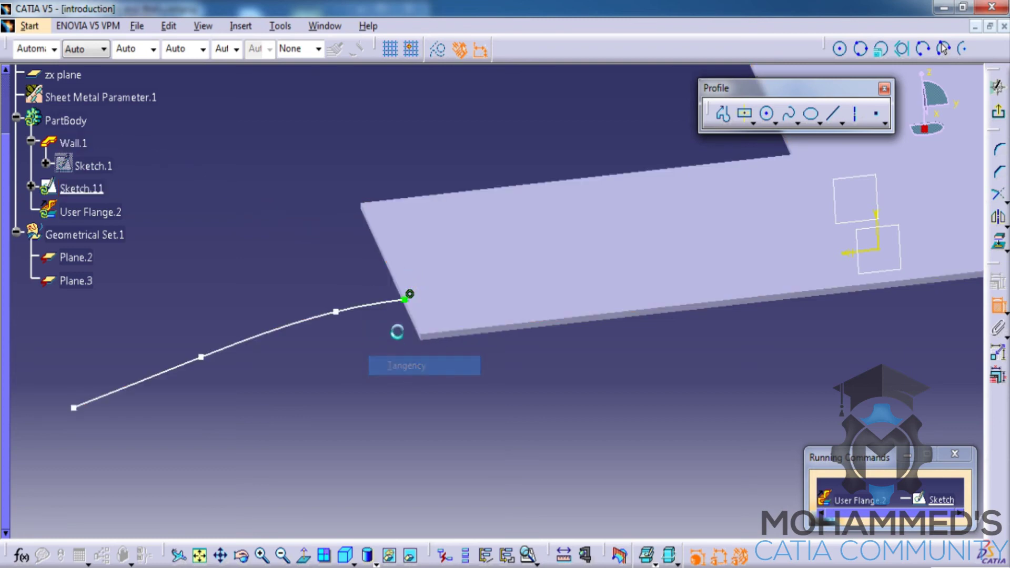
# Reshape the spline by dragging its free end onto Plane.2 and raising its low point
pyautogui.moveTo(284, 253); pyautogui.dragTo(300, 266, button='middle')
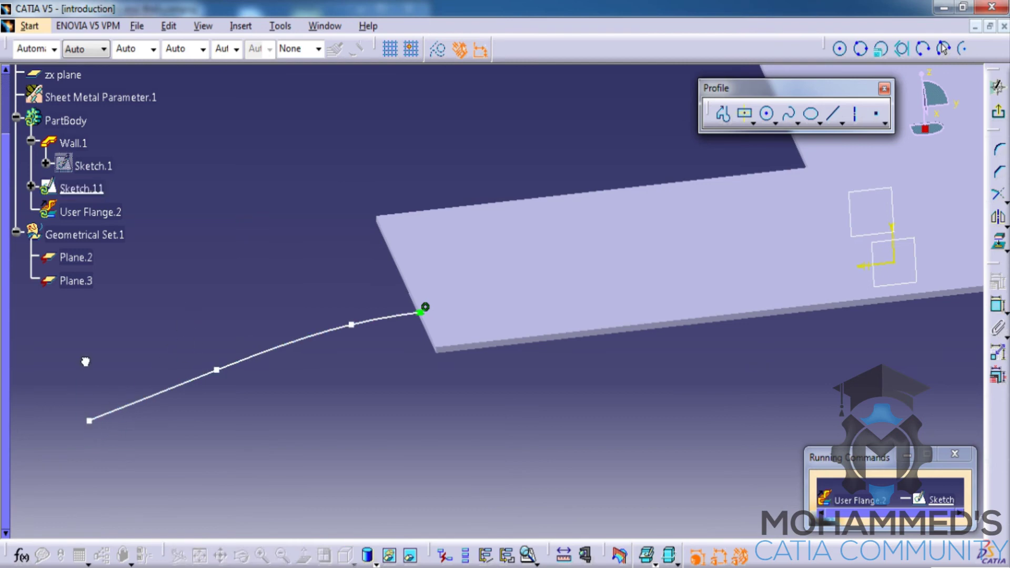
pyautogui.moveTo(89, 421); pyautogui.dragTo(53, 258)
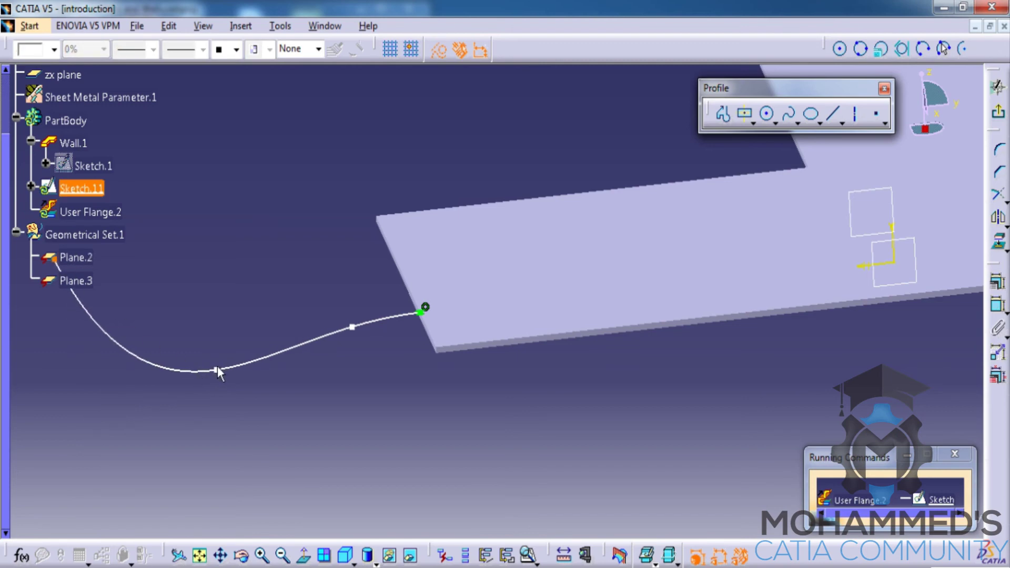
pyautogui.moveTo(217, 369); pyautogui.dragTo(180, 315)
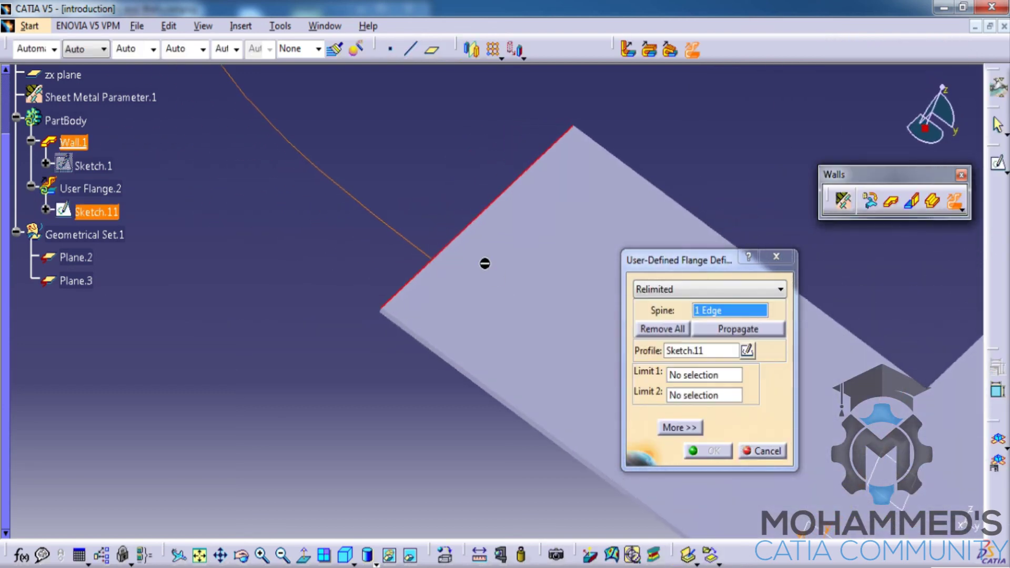
# Switch the flange type to Basic and build User Flange.2 sweeping Sketch.11 along the edge
pyautogui.click(663, 290)
pyautogui.click(665, 301)
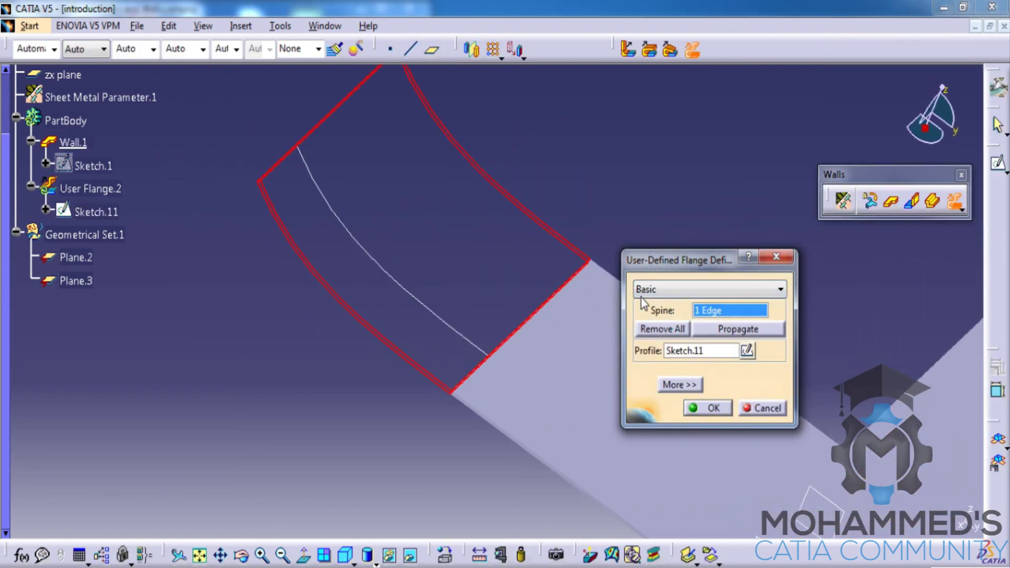
pyautogui.moveTo(595, 293); pyautogui.dragTo(544, 313, button='middle')
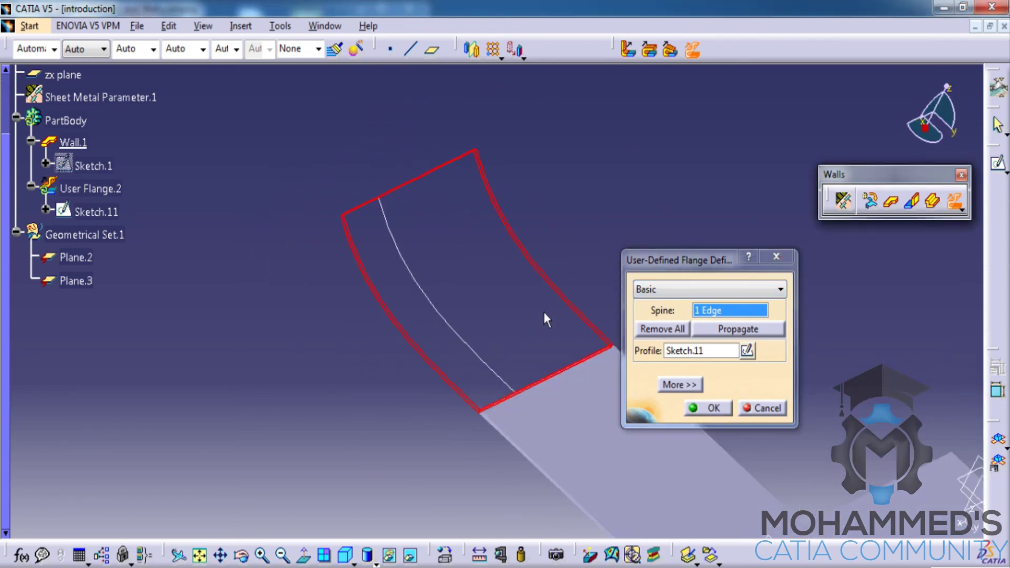
pyautogui.moveTo(575, 395); pyautogui.dragTo(578, 293, button='middle')
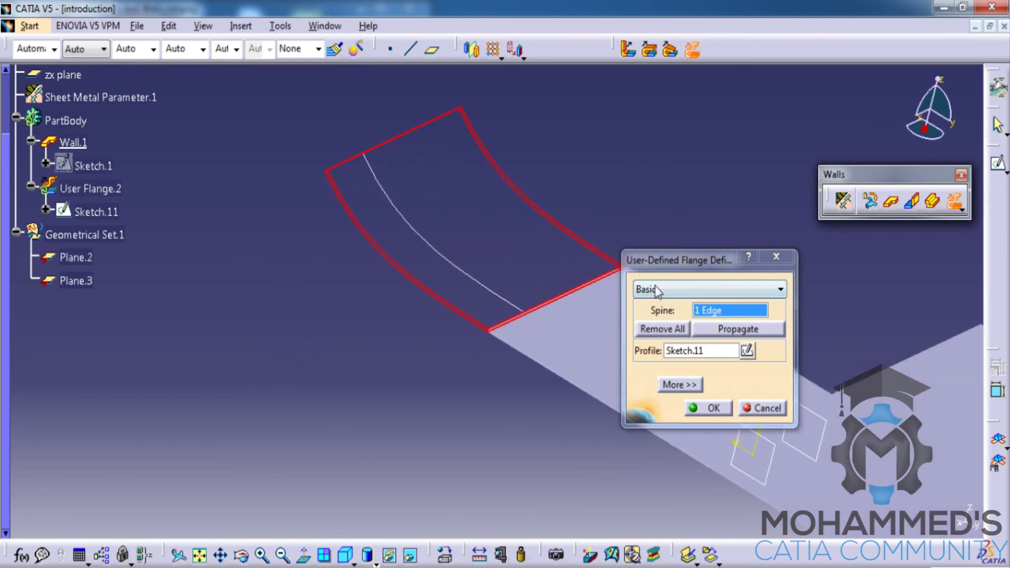
pyautogui.click(714, 409)
pyautogui.moveTo(534, 267); pyautogui.dragTo(505, 305, button='middle')
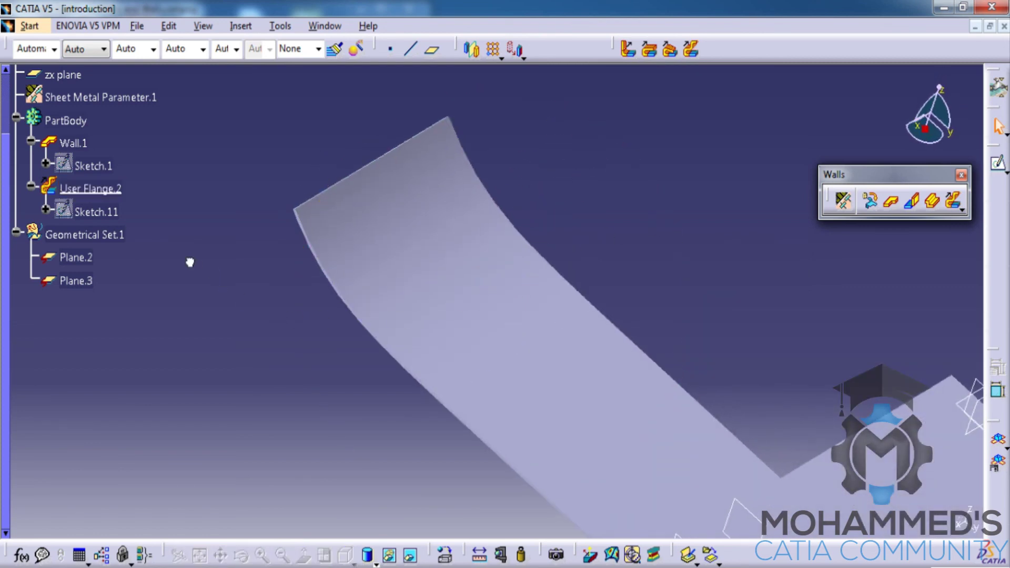
pyautogui.doubleClick(112, 193)
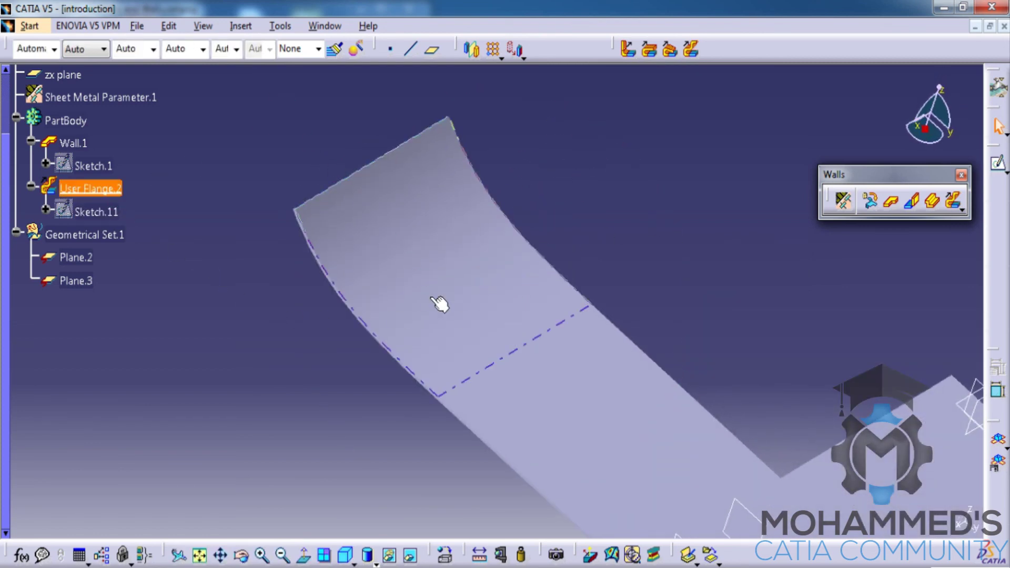